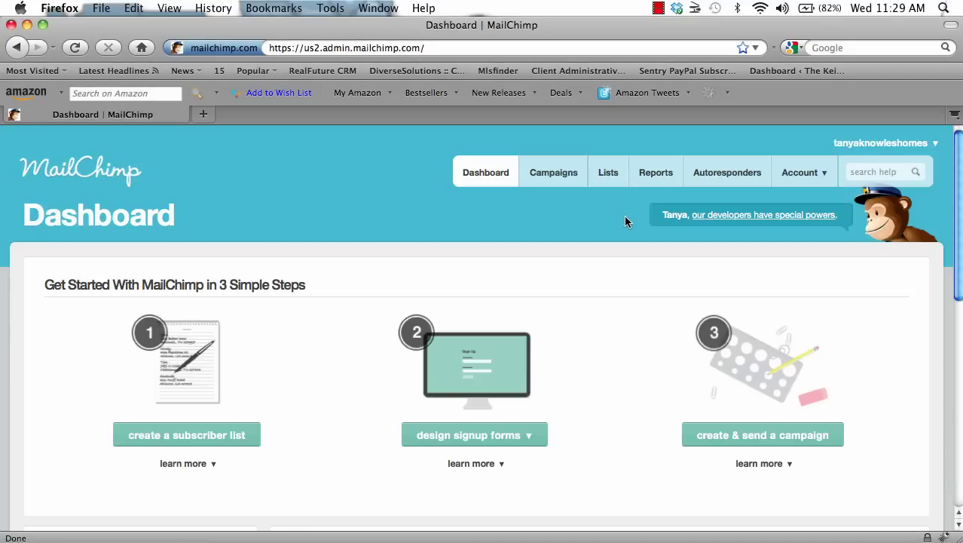
Look up the monthly and pay-as-you-go plans required to enable autoresponders.
left_click(716, 185)
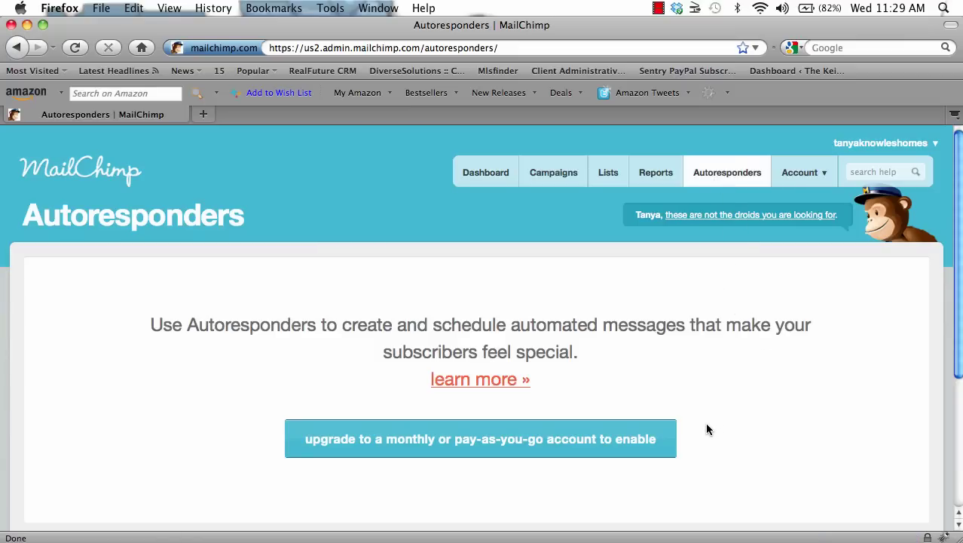
left_click(620, 438)
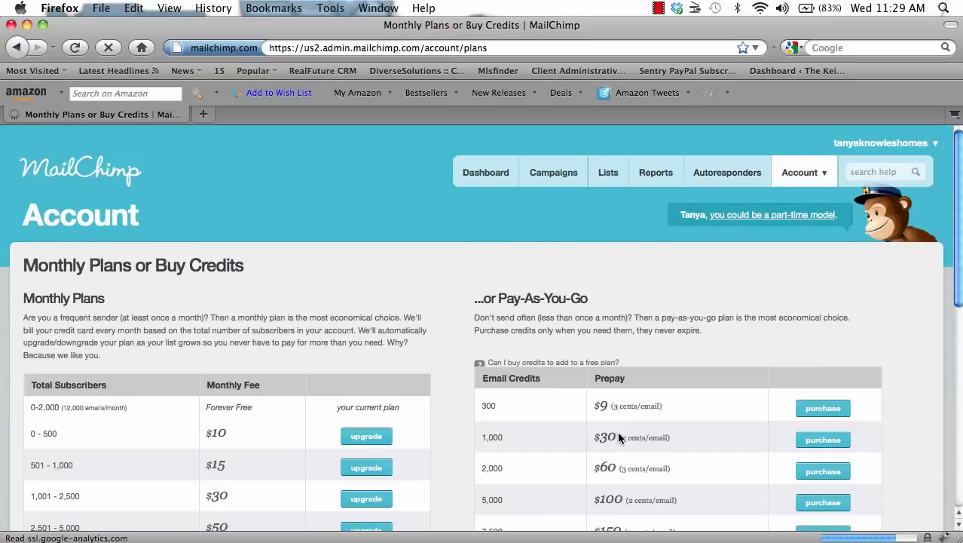
left_click_drag(957, 231, 960, 254)
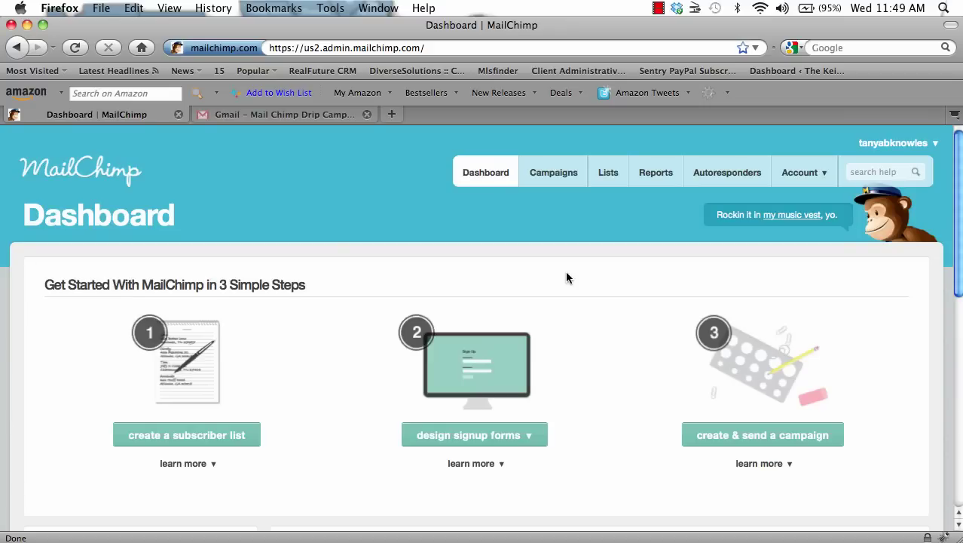
Add an autoresponder named Introduction to Website for the Test List- Personal Clients list, sending 1 day after signup, and save it.
left_click(720, 181)
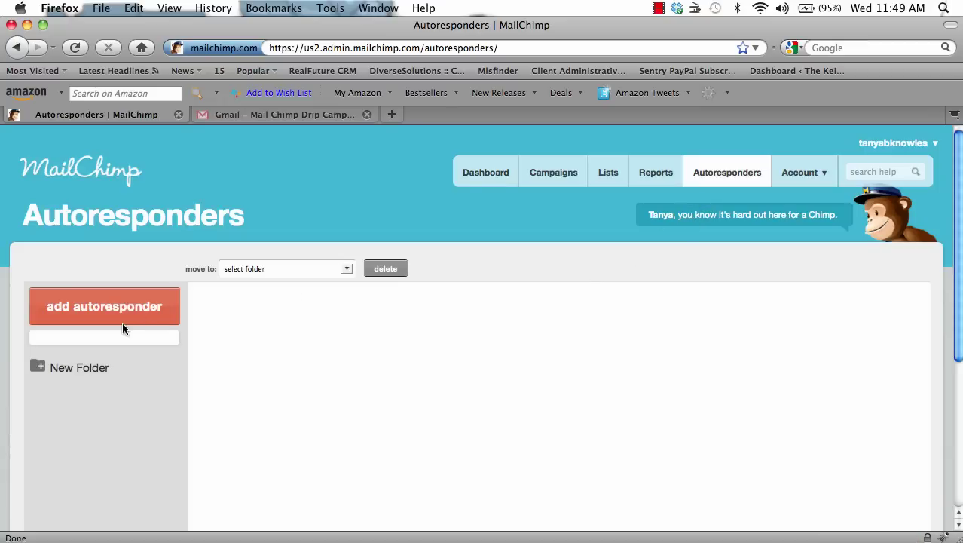
left_click(122, 322)
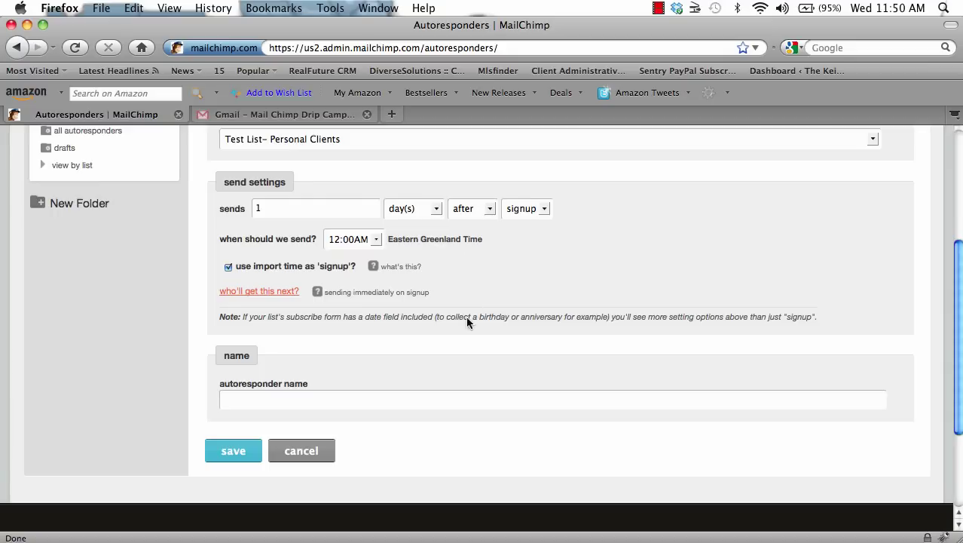
left_click(426, 404)
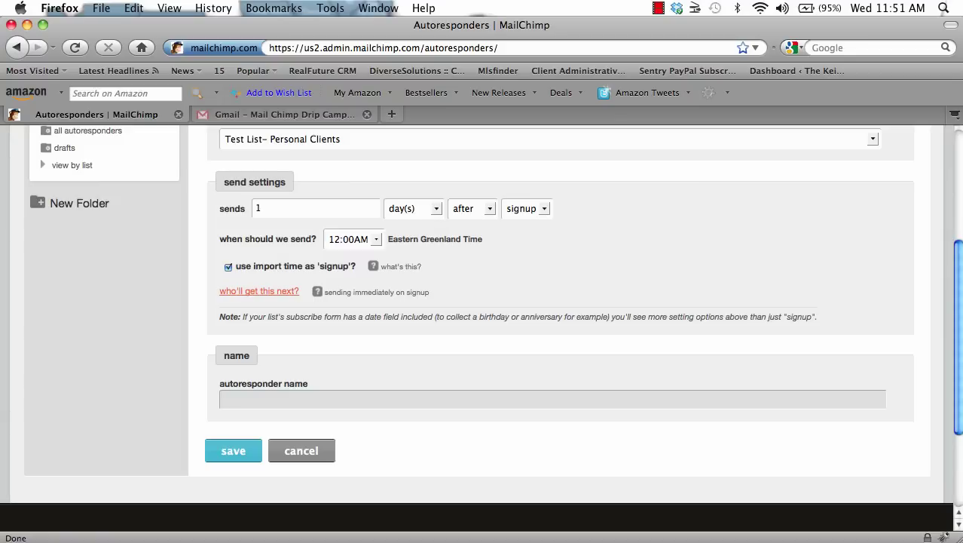
type("Introduction to Website")
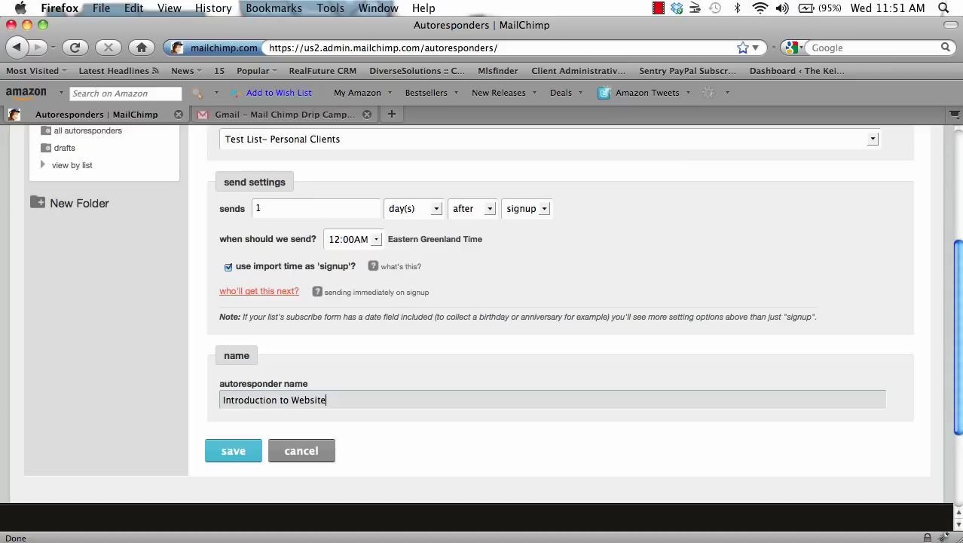
left_click(239, 450)
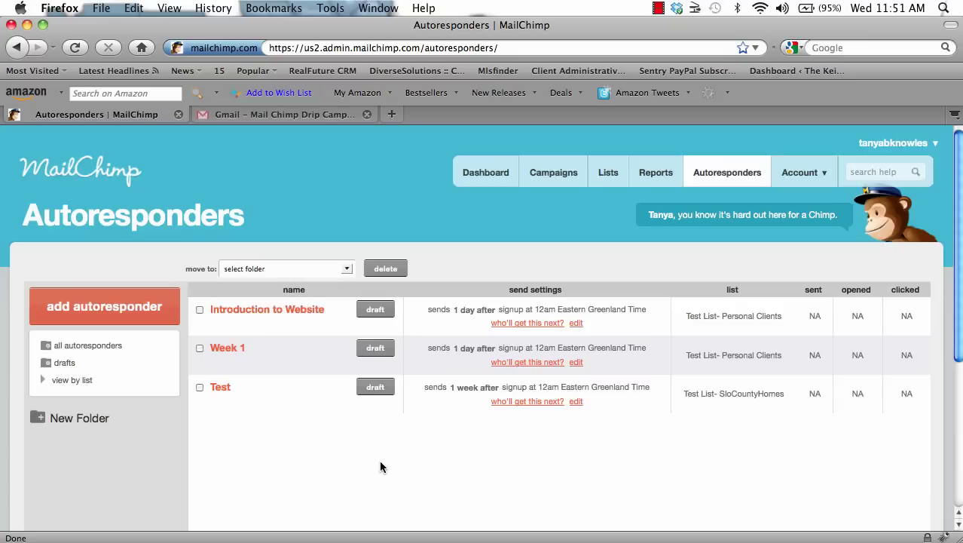
Start creating the email for the Introduction to Website autoresponder and send it to the entire list.
mouse_move(258, 320)
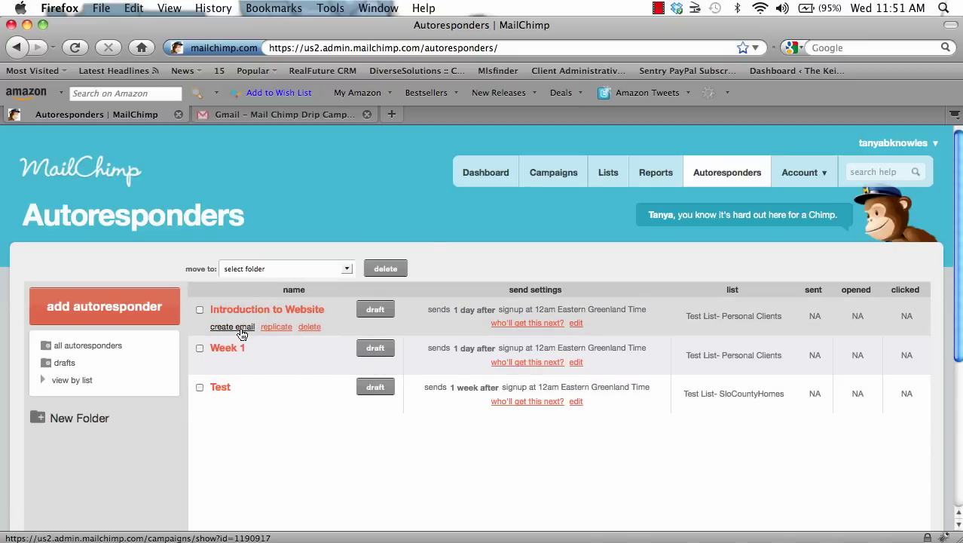
left_click(242, 333)
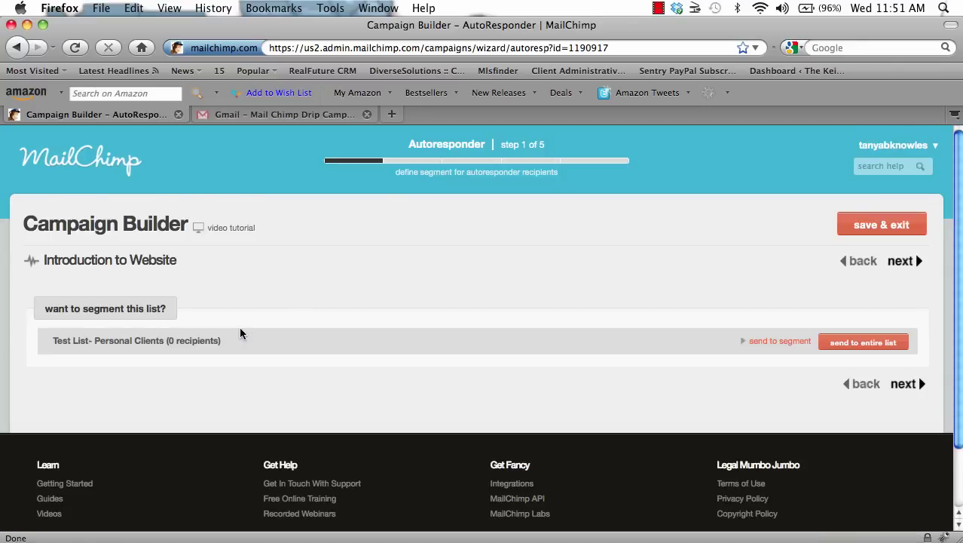
left_click(848, 345)
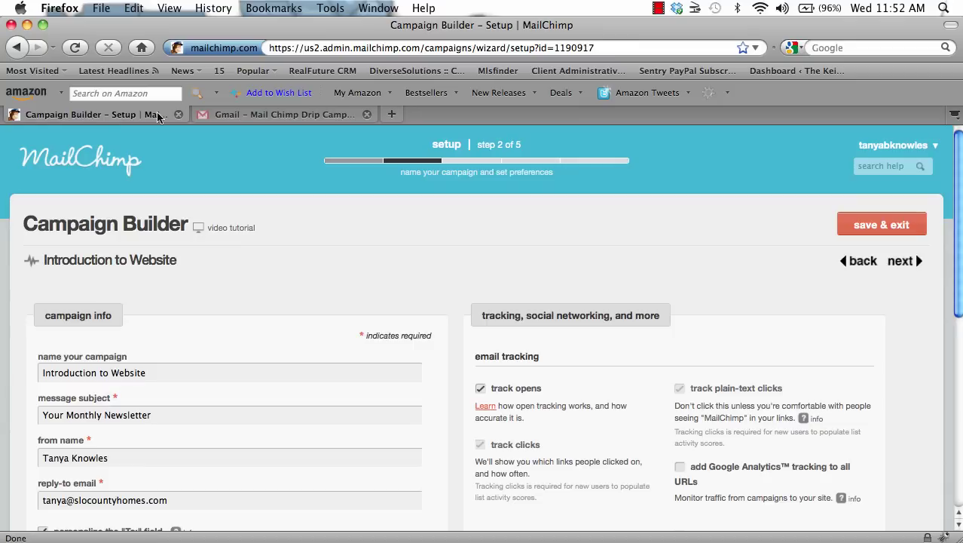
Copy the Week 1 subject from the Gmail message and set the campaign's message subject to "I have a new Home Search website!".
left_click(215, 114)
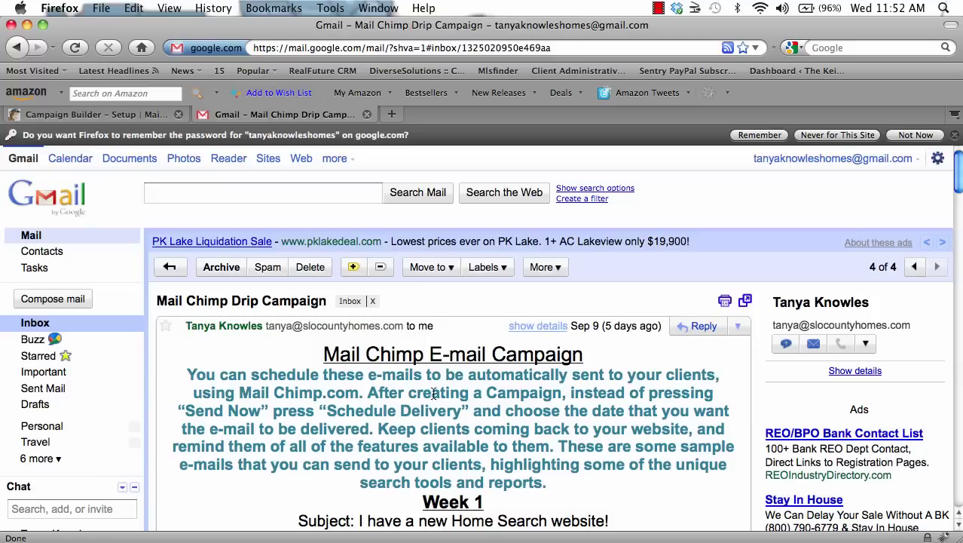
scroll(435, 393, "down", 5)
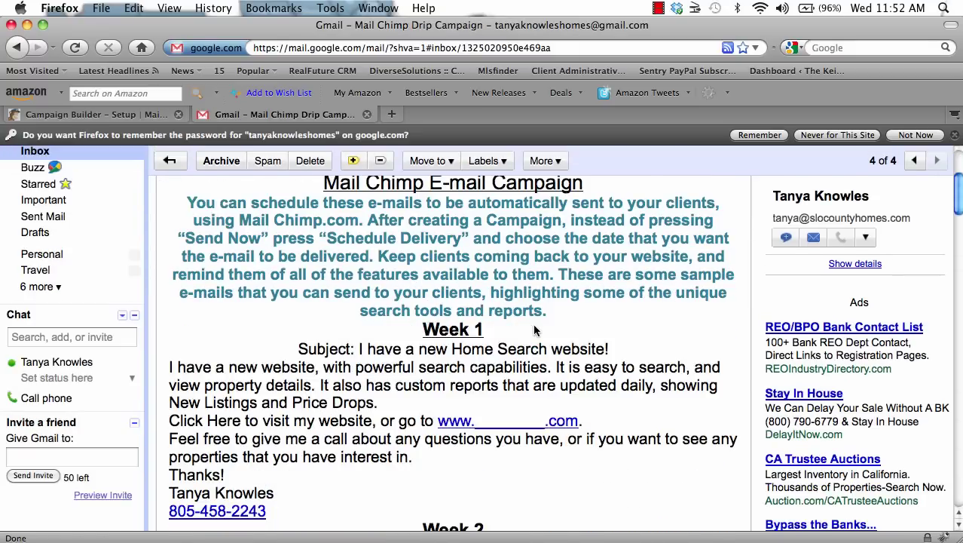
left_click_drag(614, 346, 360, 348)
key("super+c")
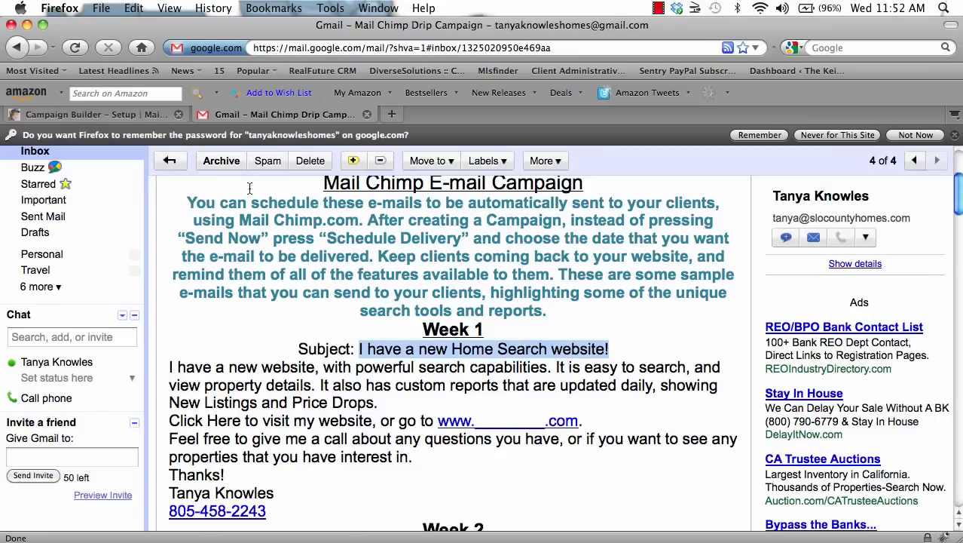
left_click(156, 116)
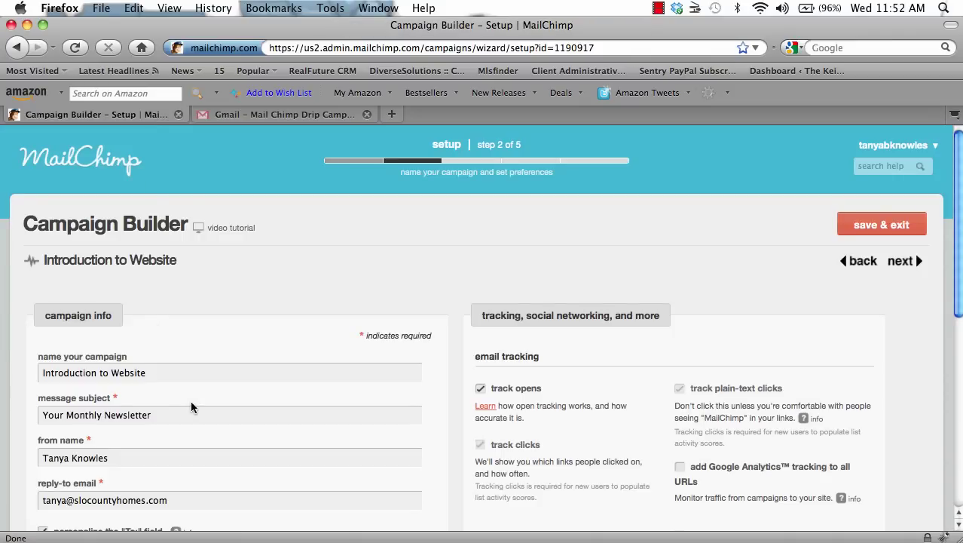
left_click_drag(191, 415, 28, 399)
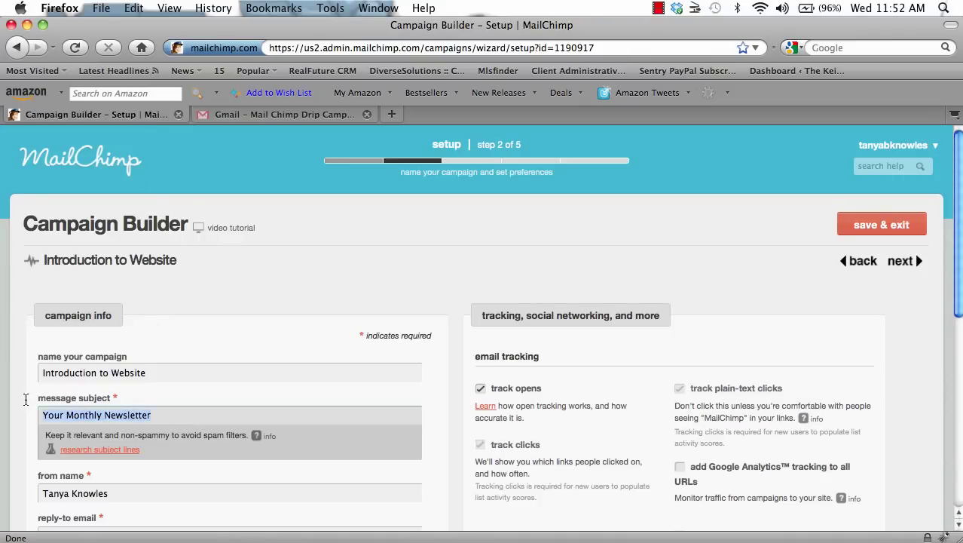
key("super+v")
key("Escape")
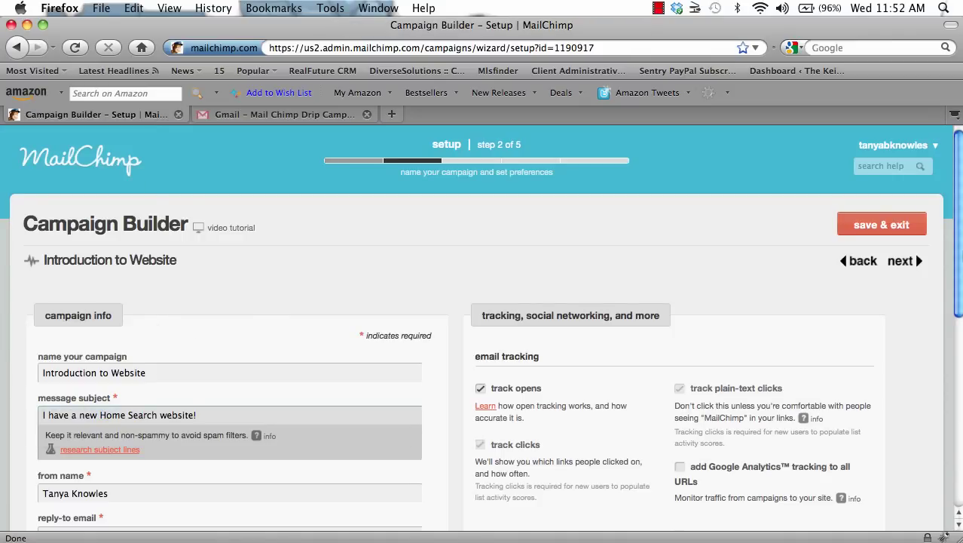
Turn off personalization of the "To:" field and continue to the email creation step.
left_click_drag(959, 229, 961, 295)
scroll(93, 324, "down", 1)
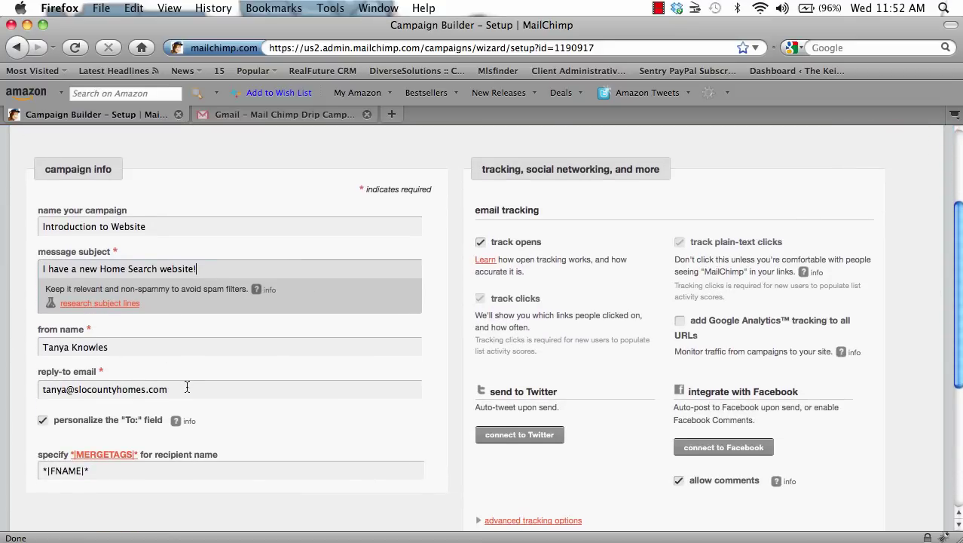
left_click(43, 423)
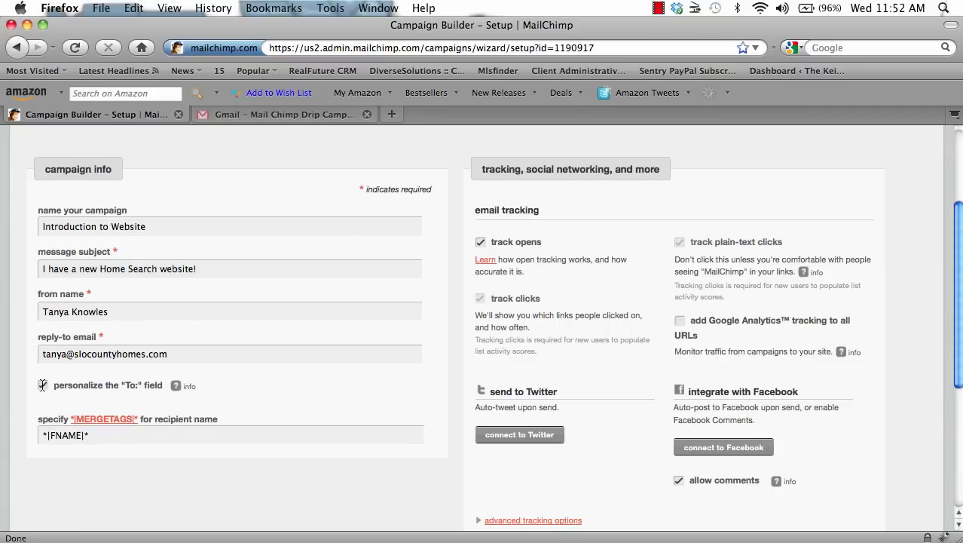
left_click(43, 385)
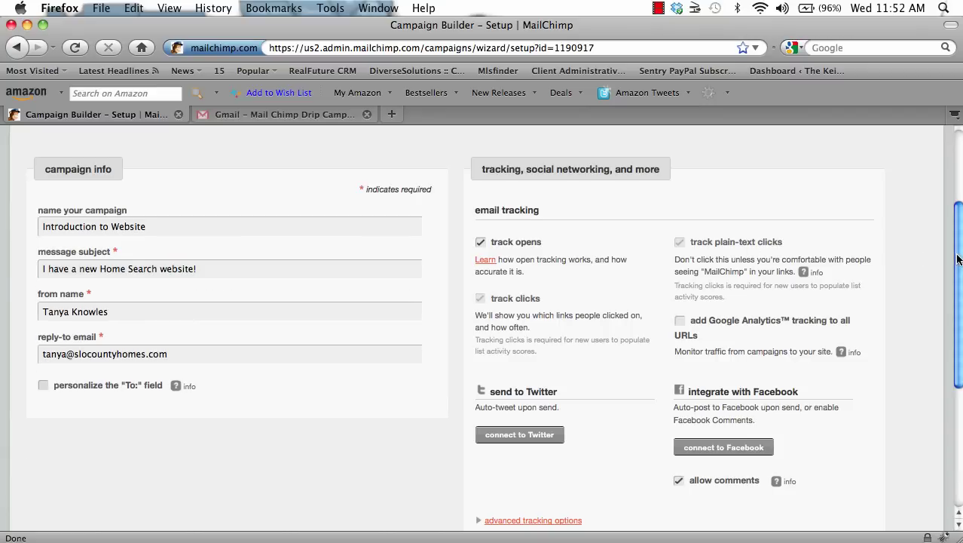
left_click_drag(955, 259, 954, 331)
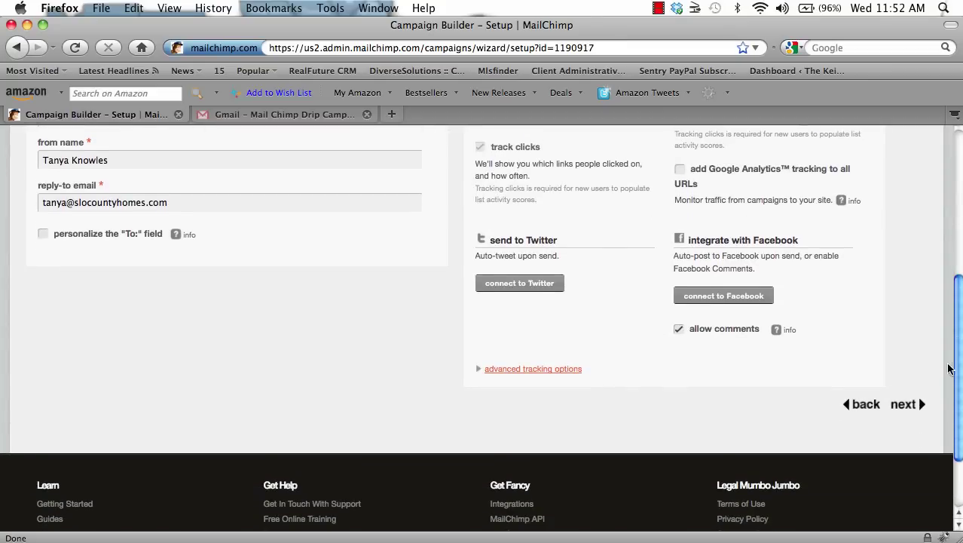
left_click(917, 404)
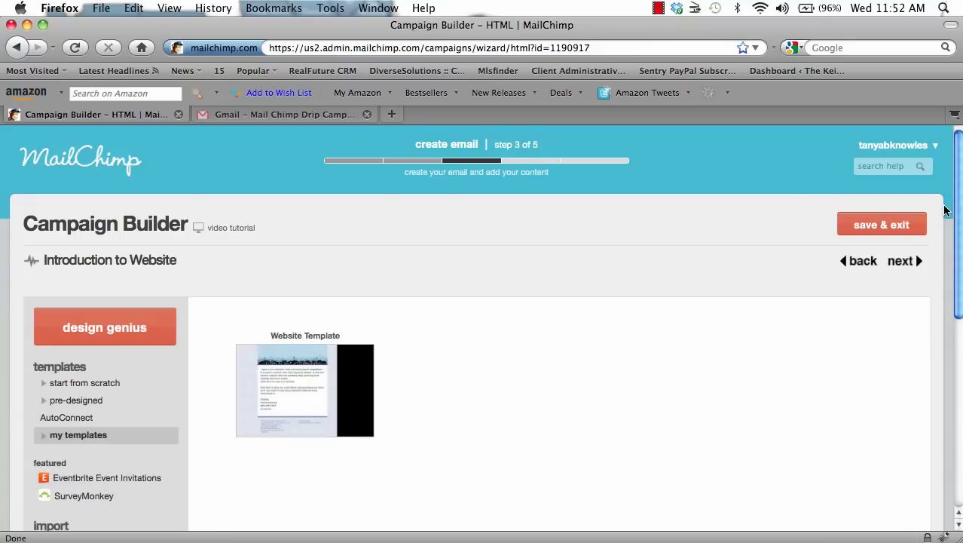
Use the saved Website Template for the autoresponder email and bring up its body content.
mouse_move(246, 431)
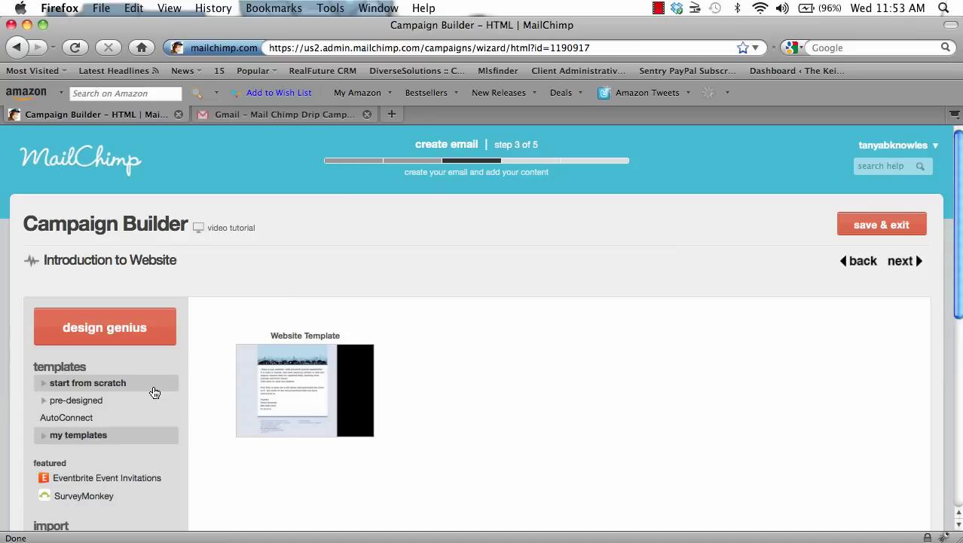
mouse_move(260, 385)
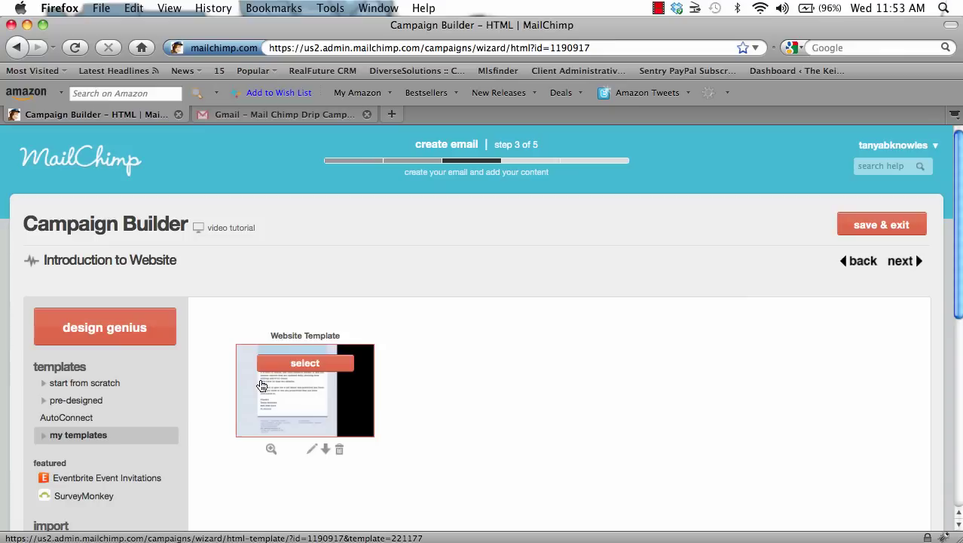
left_click(327, 364)
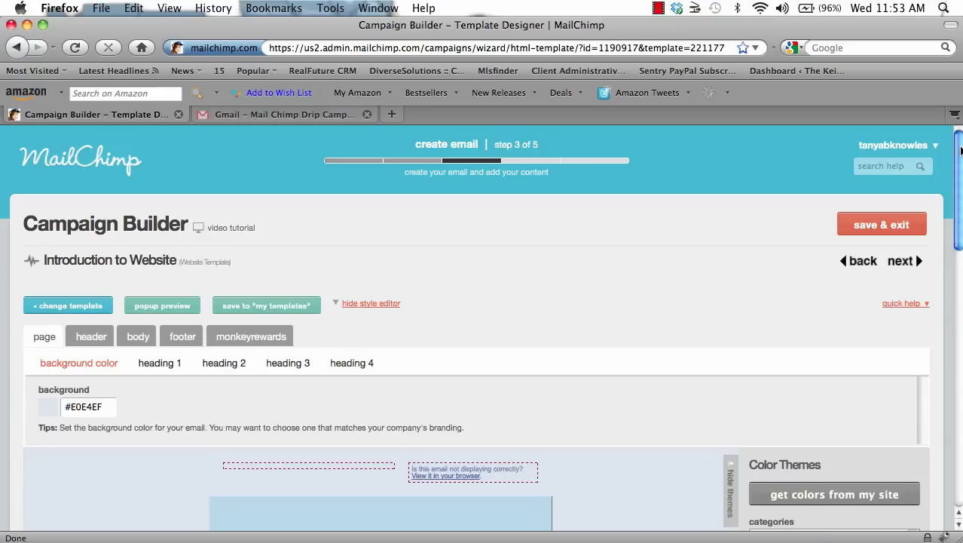
scroll(960, 150, "down", 10)
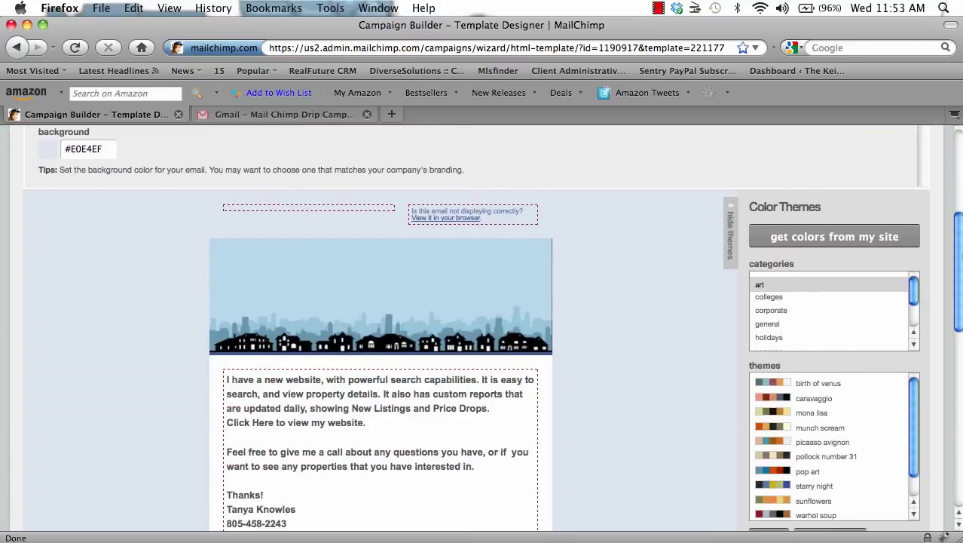
Compare the template's body text with the Week 1 sample email in the Gmail message.
mouse_move(420, 328)
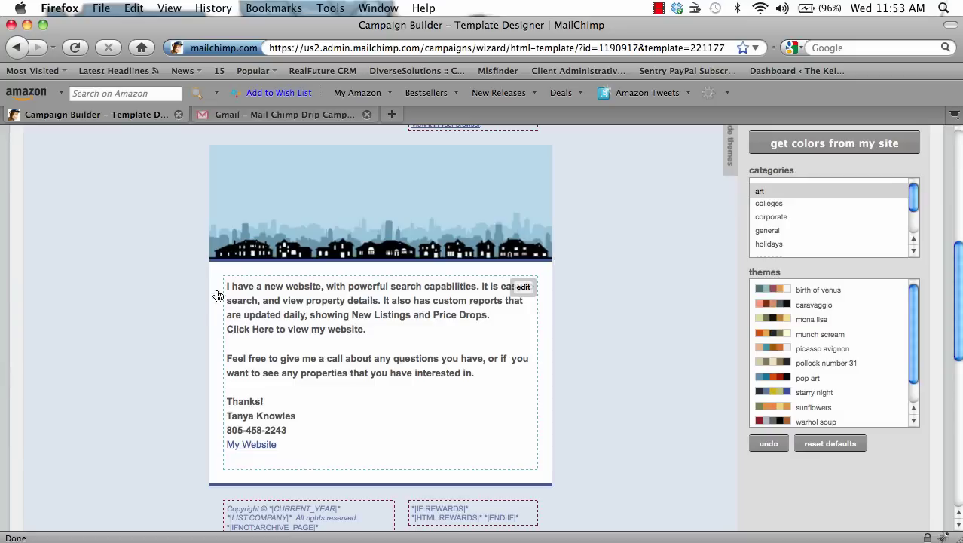
left_click(230, 115)
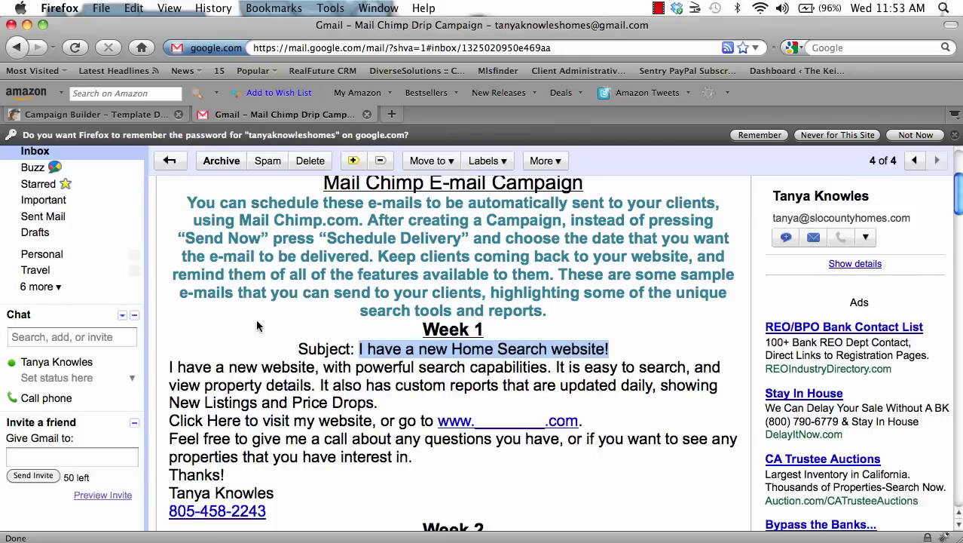
left_click(258, 366)
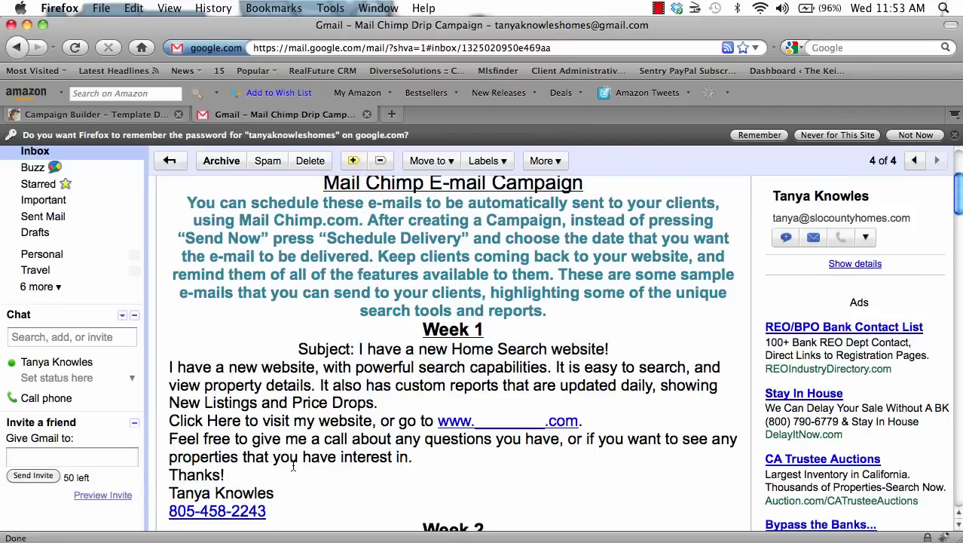
left_click(160, 116)
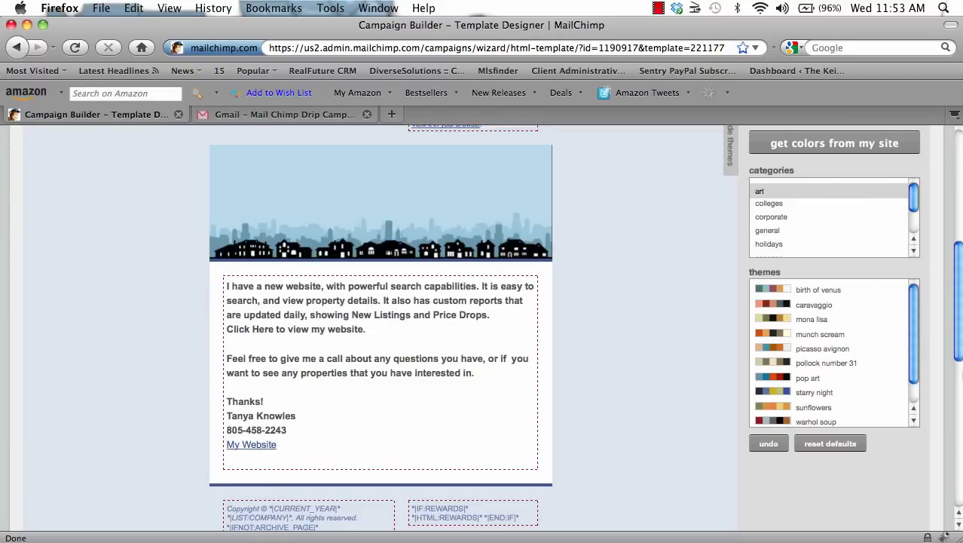
Accept the email design and the generated plain-text version, and proceed to the campaign confirmation.
scroll(483, 324, "down", 5)
scroll(957, 392, "down", 2)
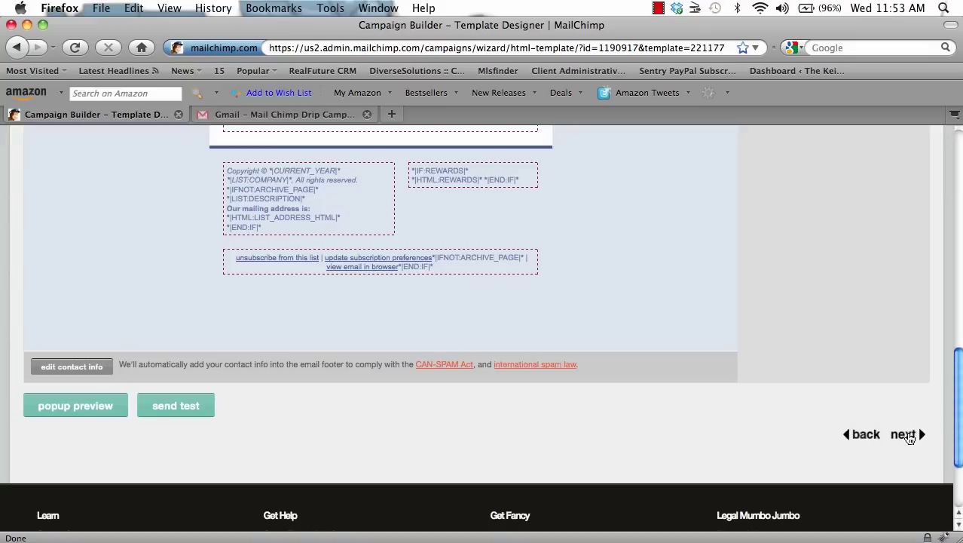
left_click(907, 434)
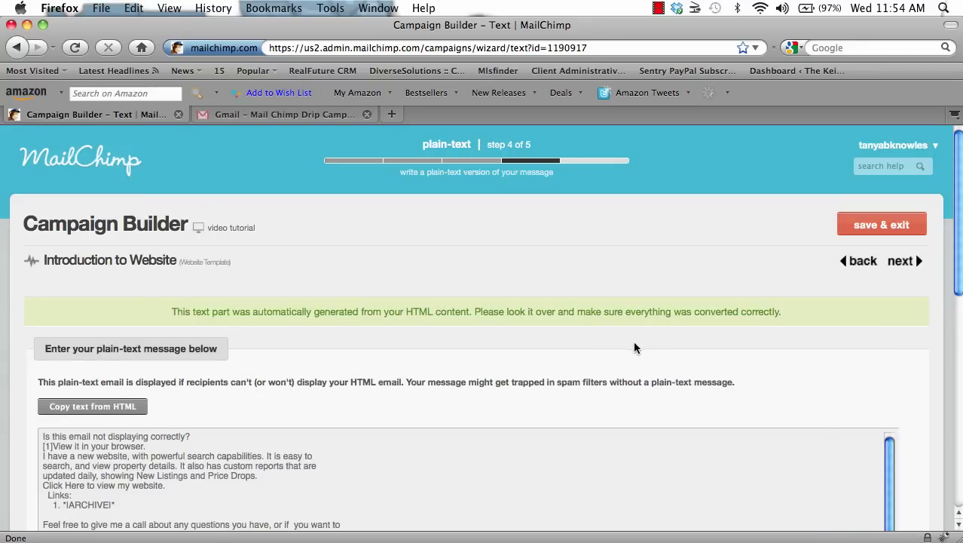
left_click(902, 261)
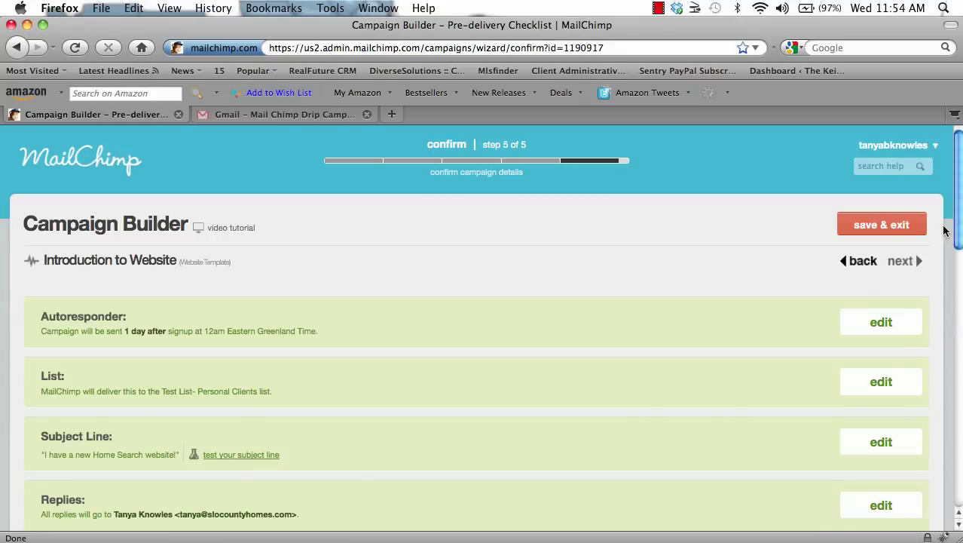
Review the Introduction to Website campaign's confirmation details, start the autoresponder and confirm the send.
left_click_drag(959, 224, 960, 236)
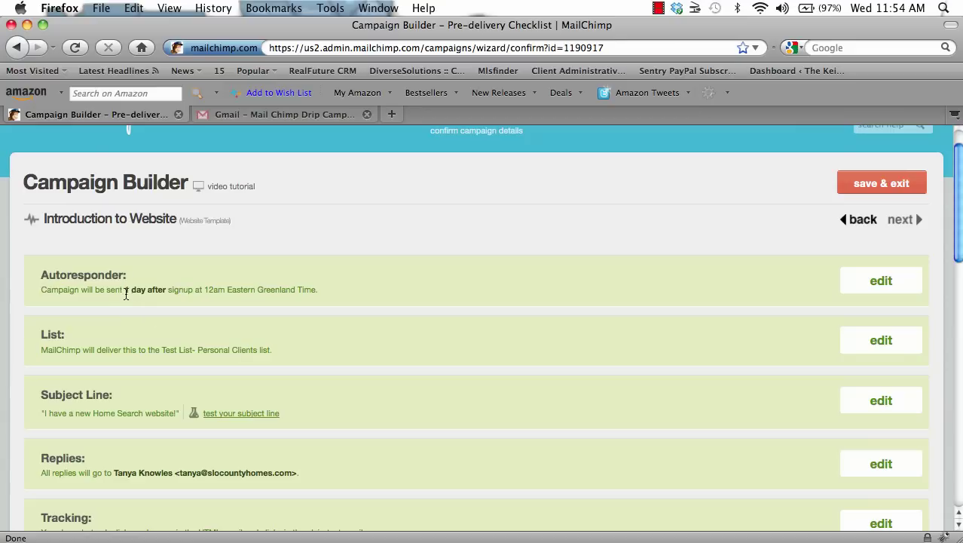
left_click_drag(958, 221, 959, 264)
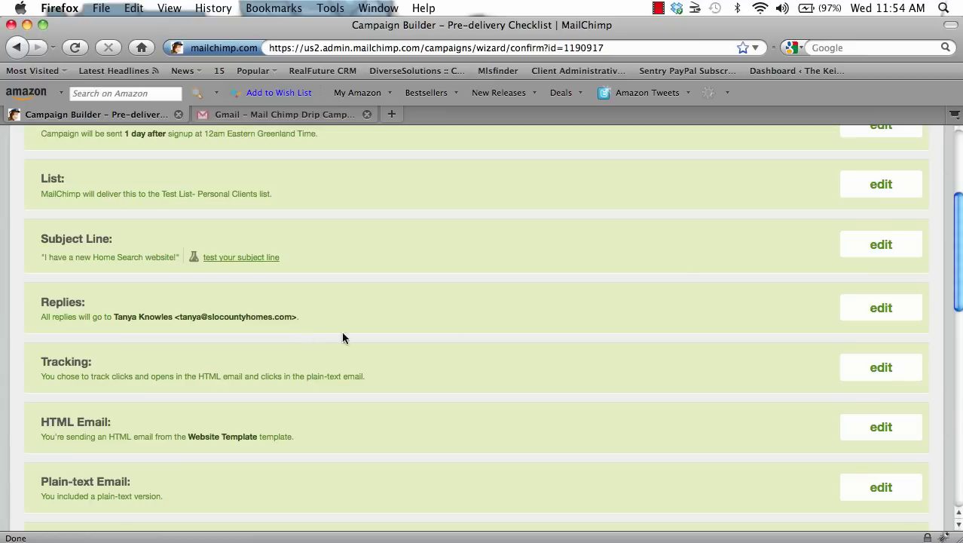
left_click_drag(958, 254, 949, 233)
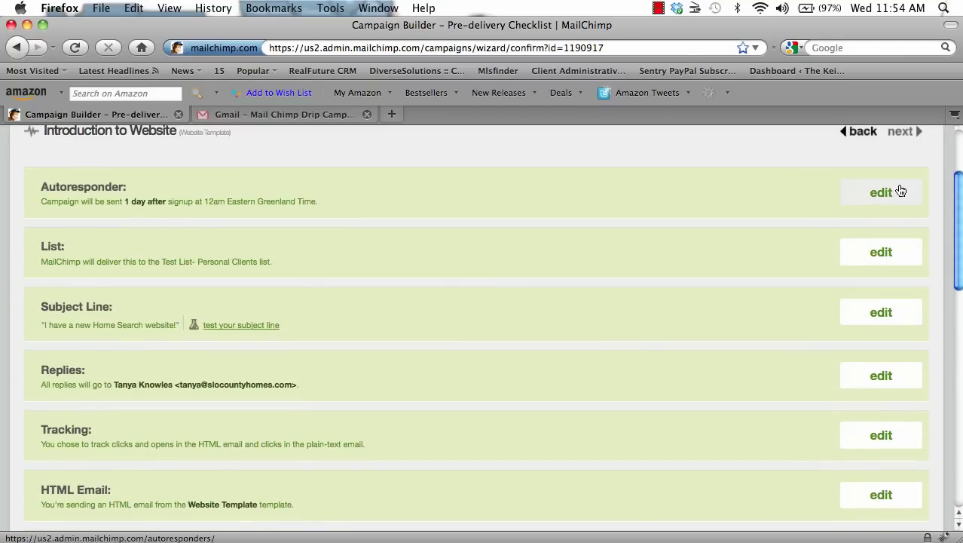
left_click_drag(958, 204, 957, 368)
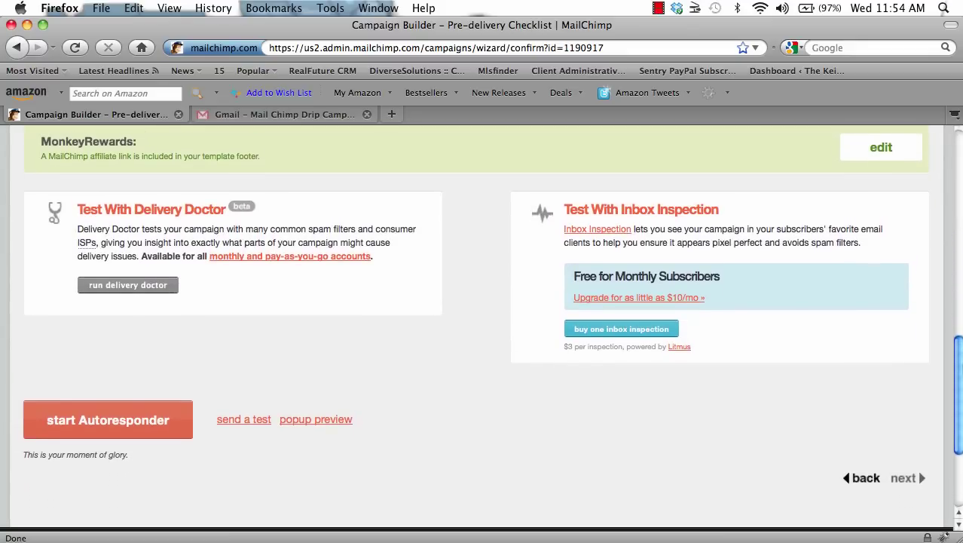
left_click(138, 432)
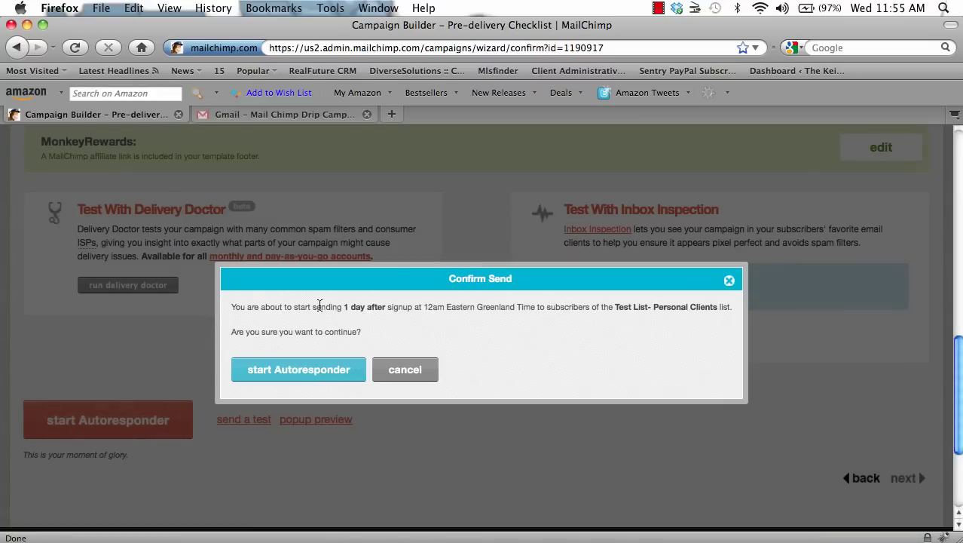
left_click(319, 370)
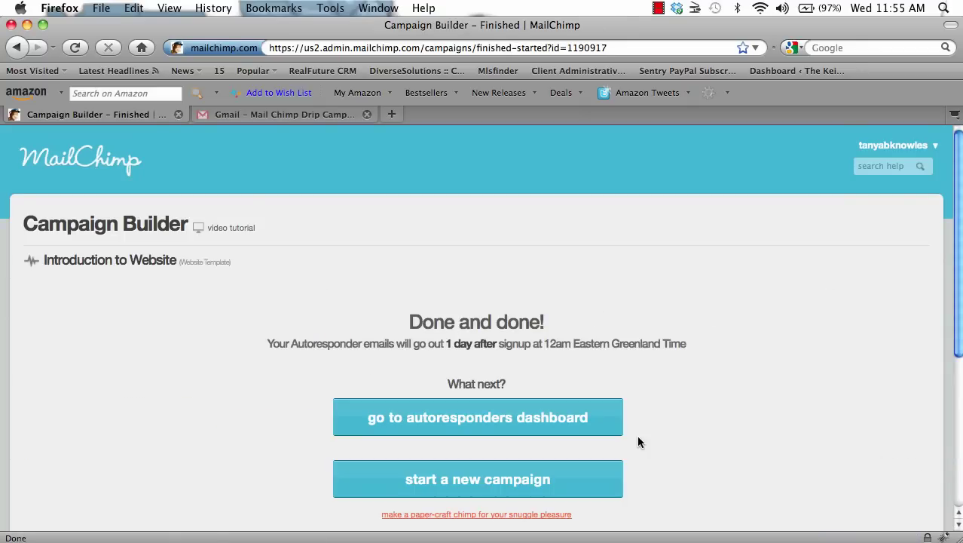
Add another autoresponder from the autoresponders dashboard for the Test List- Personal Clients list, sending 1 week after signup.
left_click(558, 423)
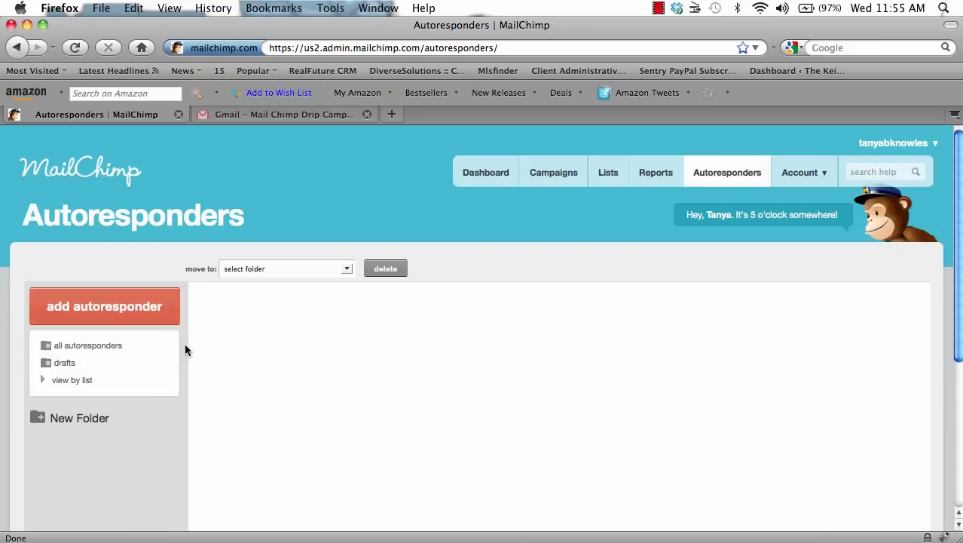
left_click(136, 315)
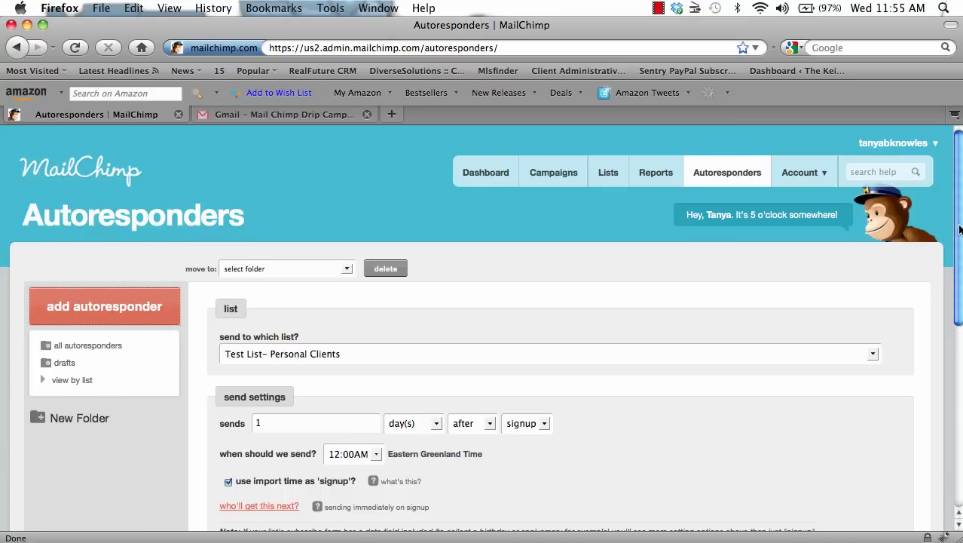
scroll(956, 233, "down", 2)
scroll(731, 315, "down", 1)
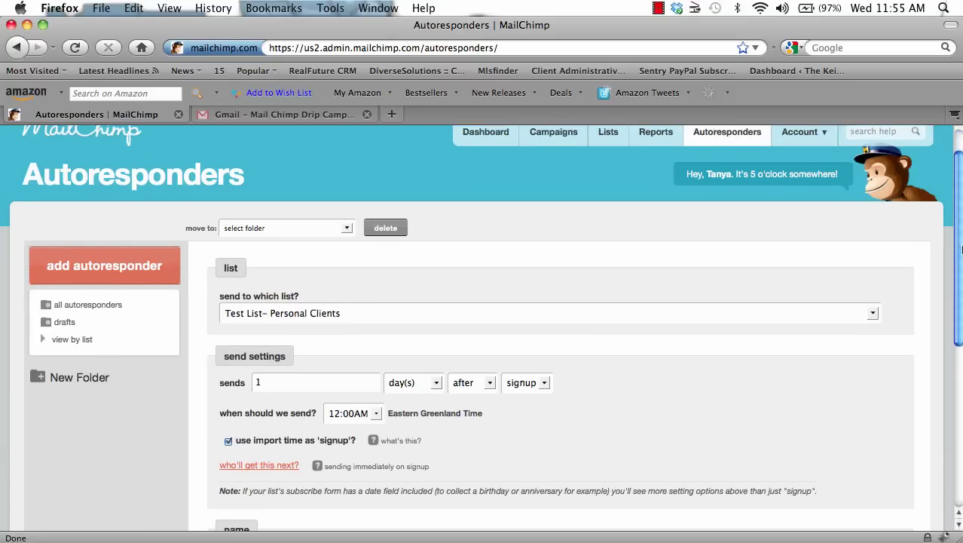
left_click(731, 319)
left_click(731, 319)
left_click(731, 319)
left_click(731, 320)
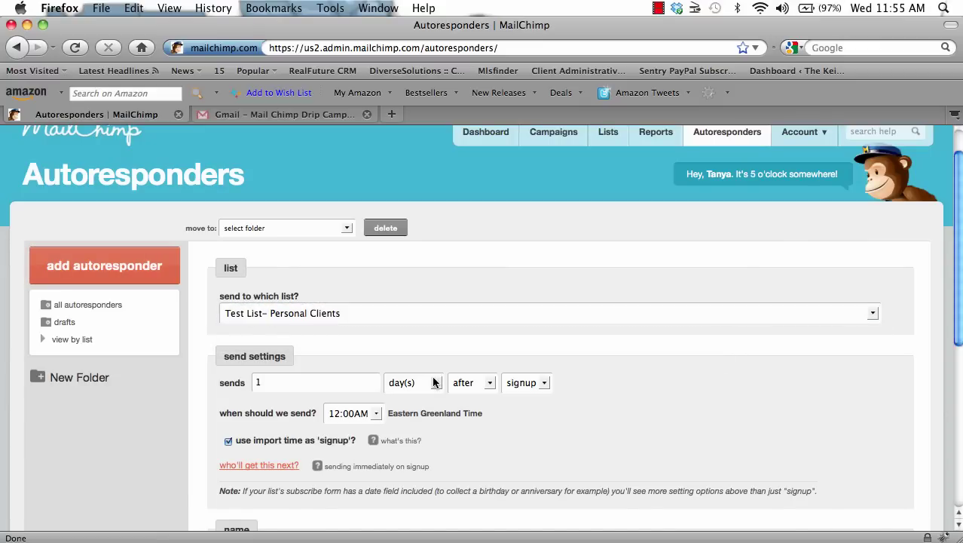
left_click(411, 383)
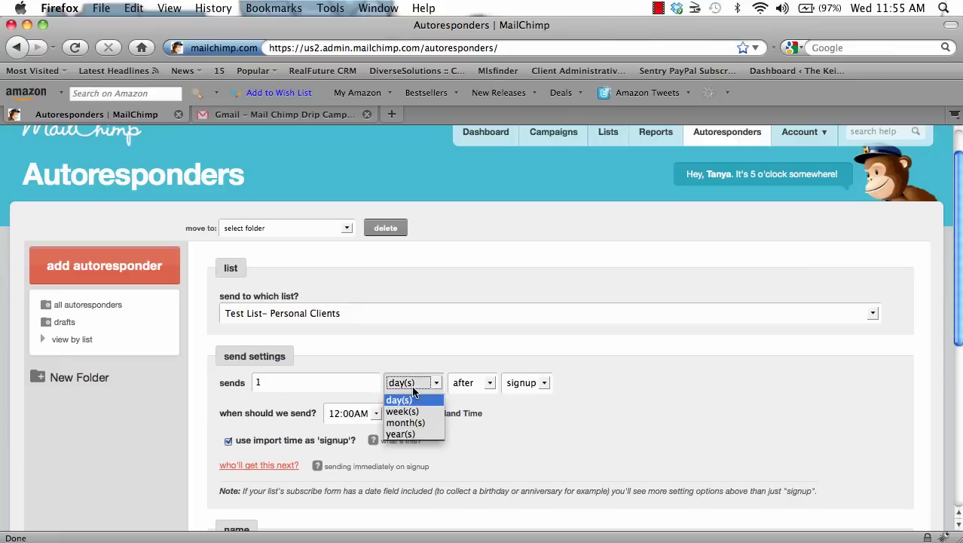
left_click(413, 407)
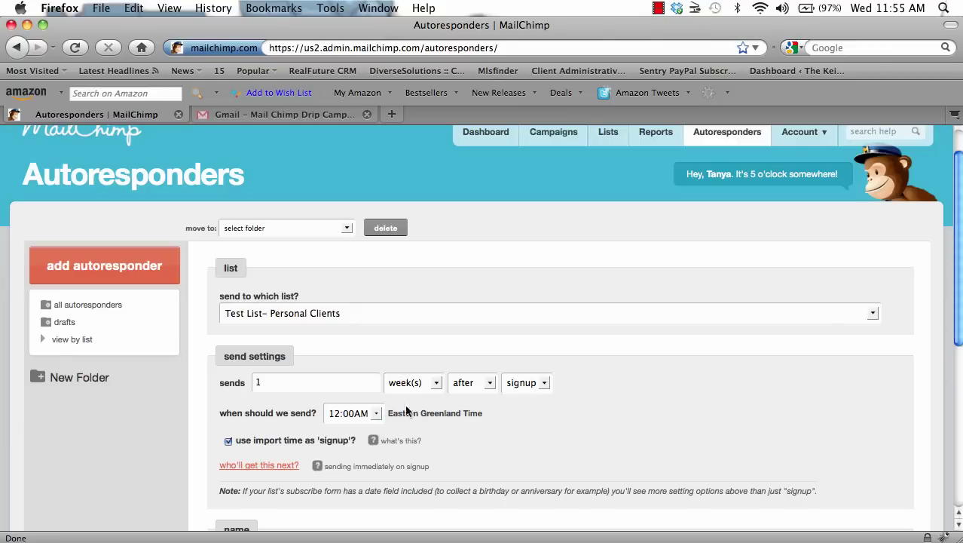
Try send delays of 2 weeks, 2 months and 1 month after signup, and return the delay to 1 week.
left_click(324, 383)
key("BackSpace")
type("2")
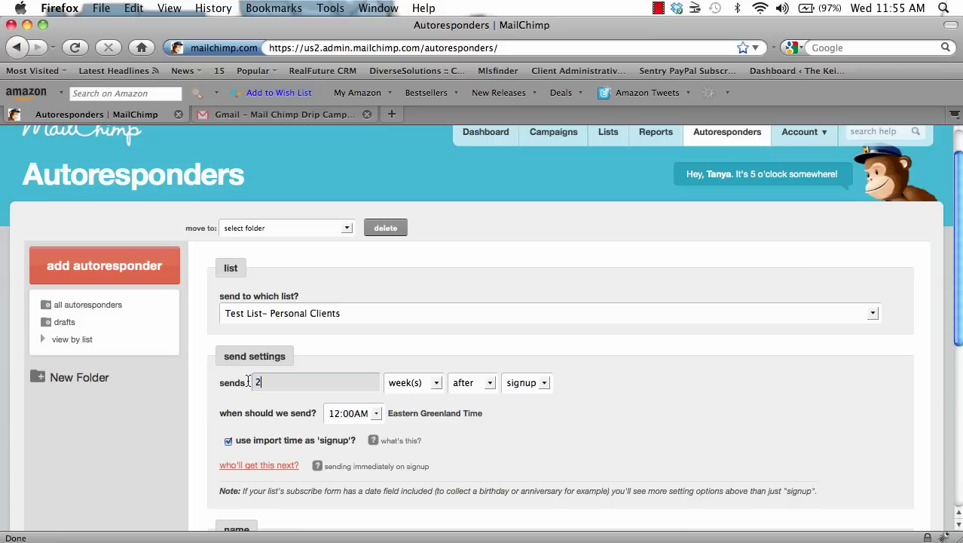
left_click(406, 386)
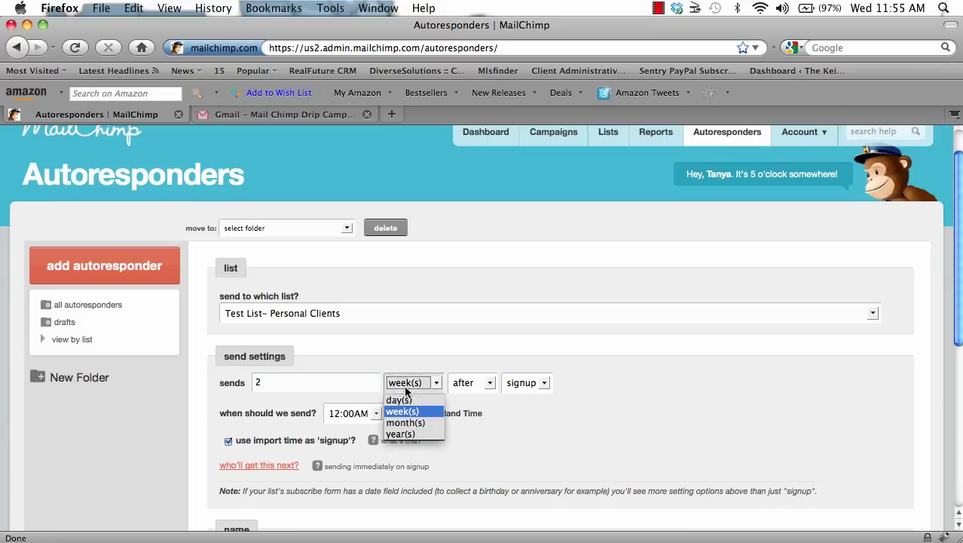
left_click(405, 422)
left_click(320, 383)
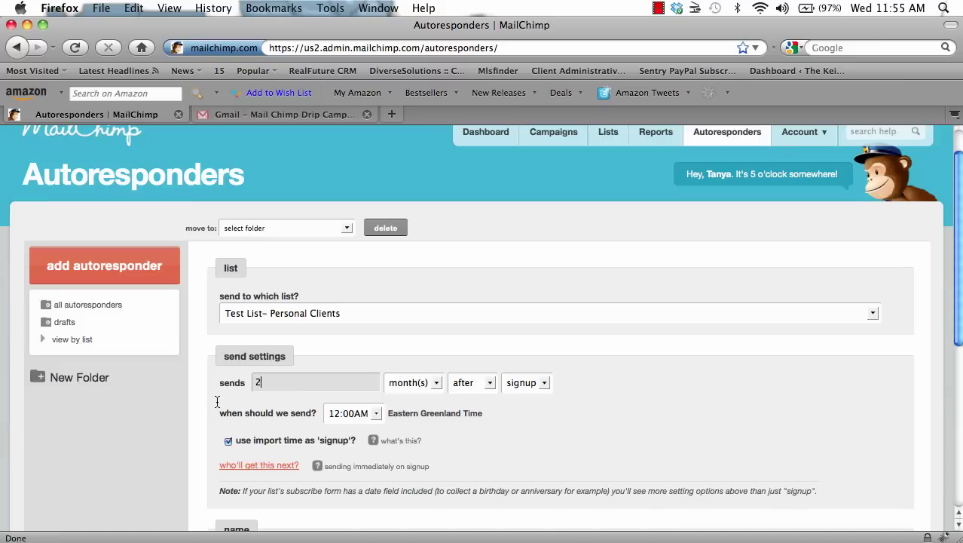
key("BackSpace")
type("1")
left_click(422, 382)
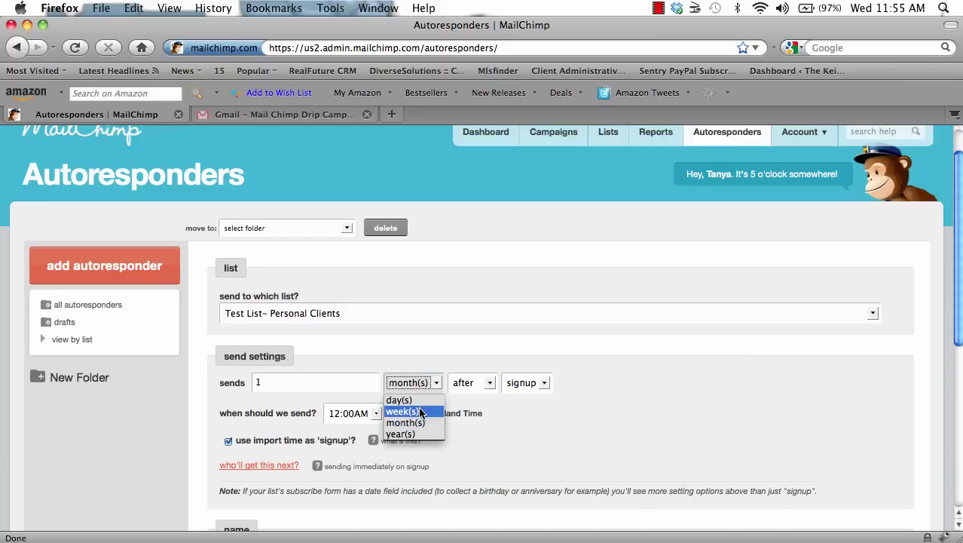
left_click(421, 415)
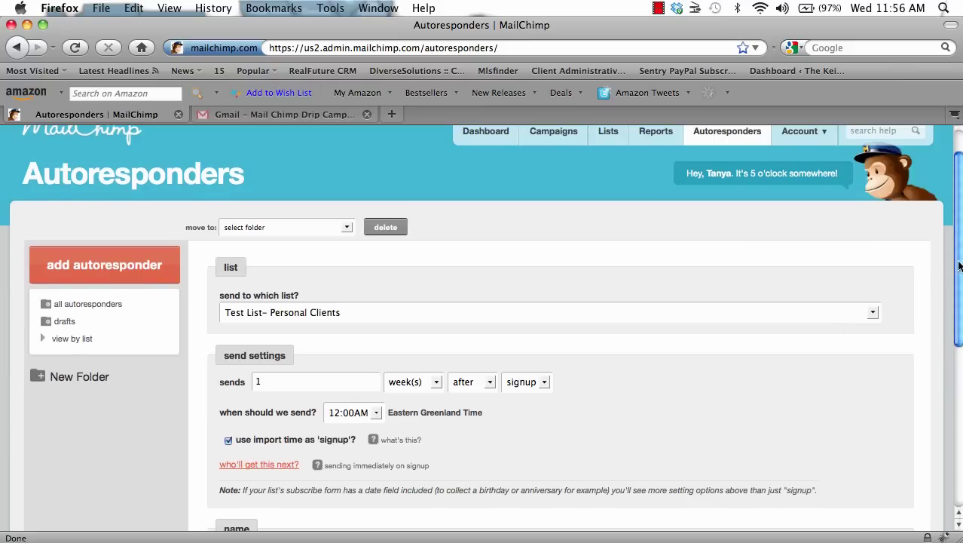
Name the new autoresponder "Week 2" and save it.
scroll(958, 253, "down", 2)
scroll(959, 279, "down", 1)
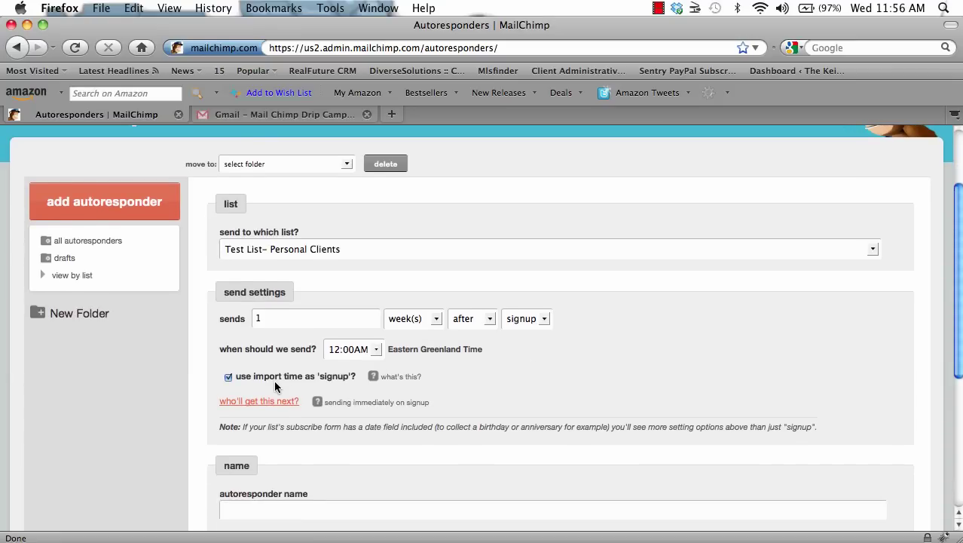
scroll(959, 270, "down", 5)
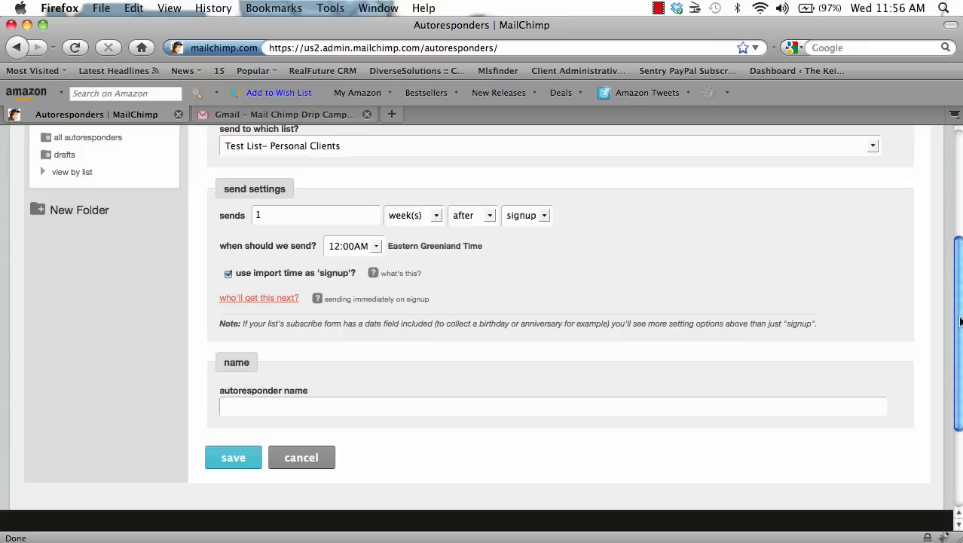
left_click(309, 411)
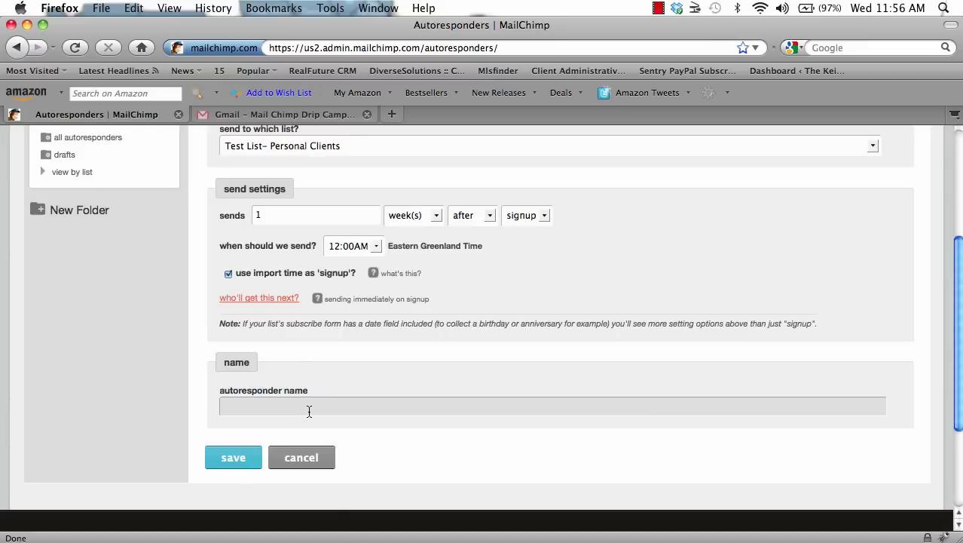
type("Week 2")
left_click(228, 463)
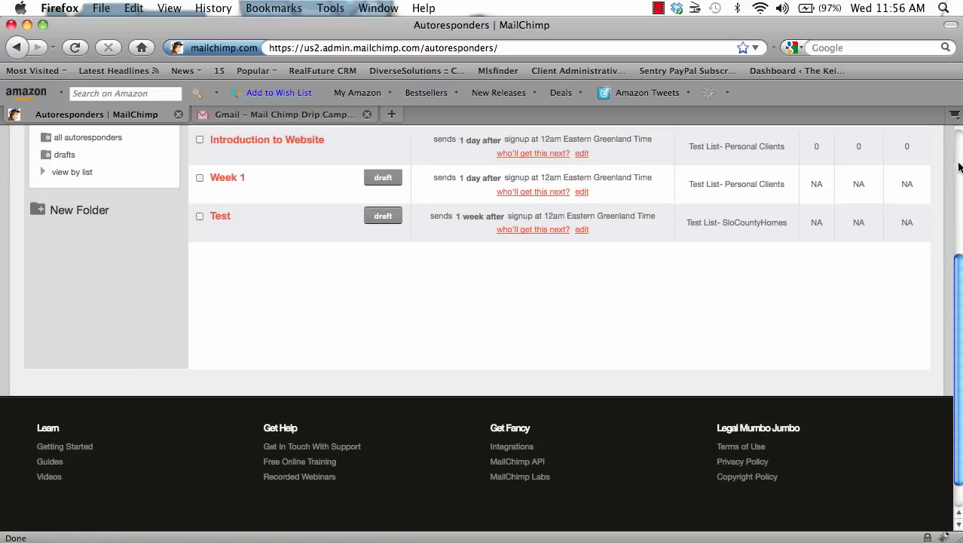
Start creating the email for the Week 2 autoresponder and send it to the entire list.
scroll(958, 167, "up", 5)
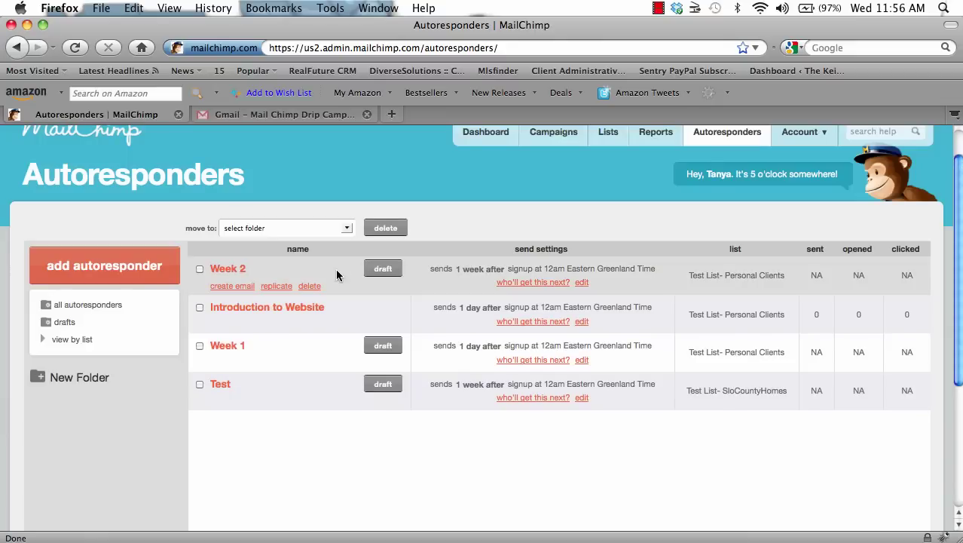
left_click(244, 287)
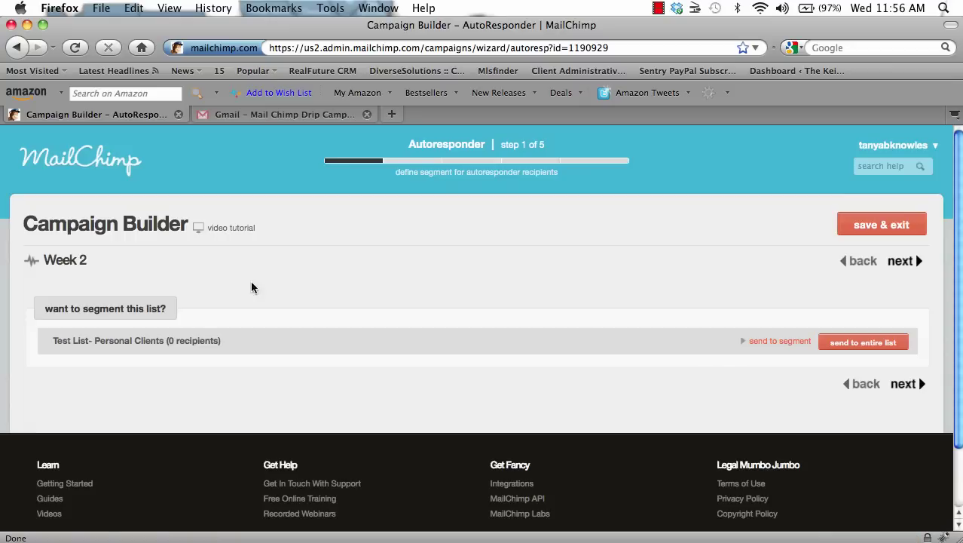
left_click(871, 345)
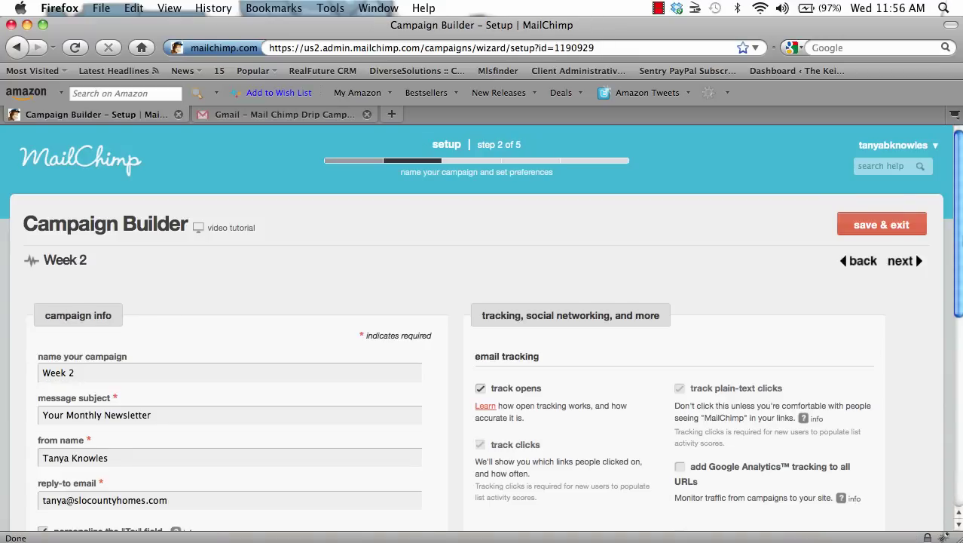
Copy the Week 2 subject from the Gmail message and set the campaign's message subject to "Save your Property Searches".
scroll(961, 266, "down", 2)
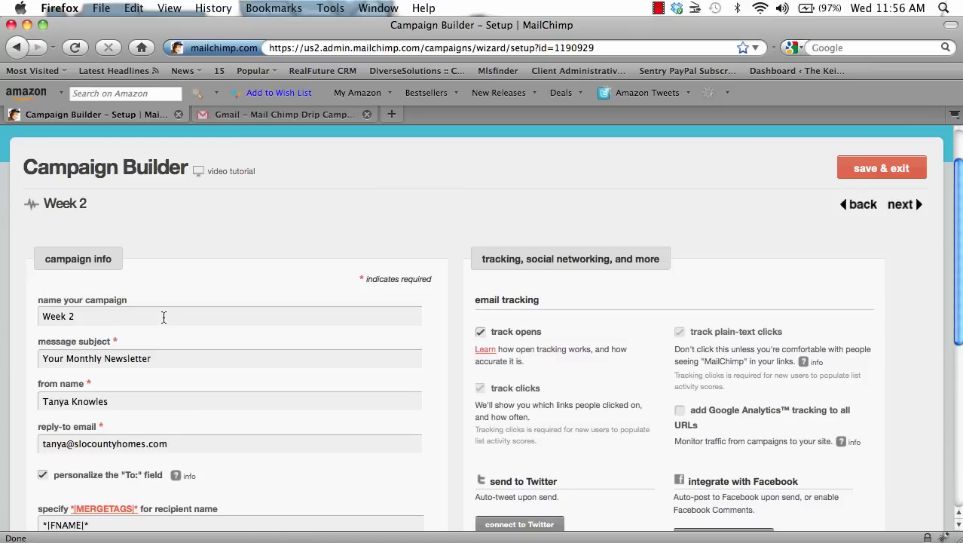
left_click(294, 120)
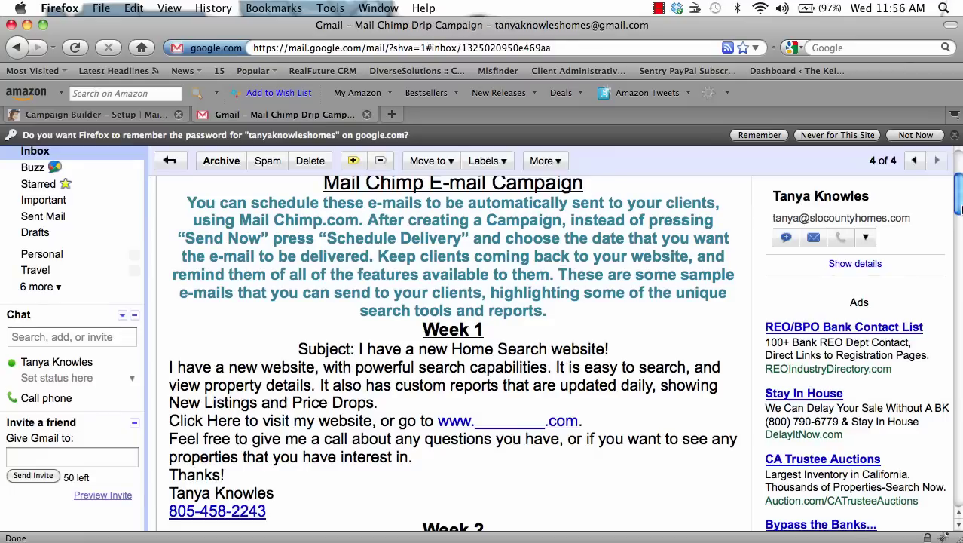
scroll(517, 432, "down", 4)
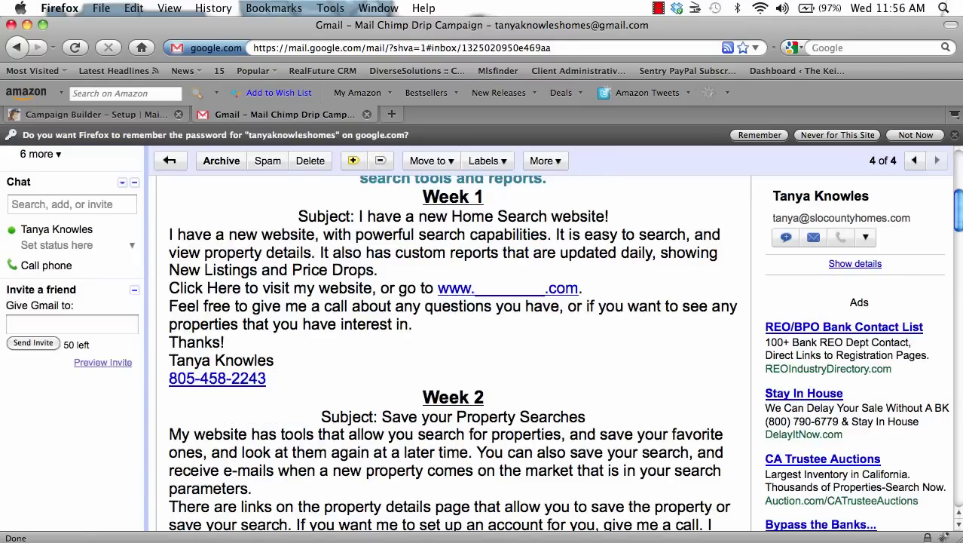
left_click_drag(382, 417, 586, 417)
key("super+c")
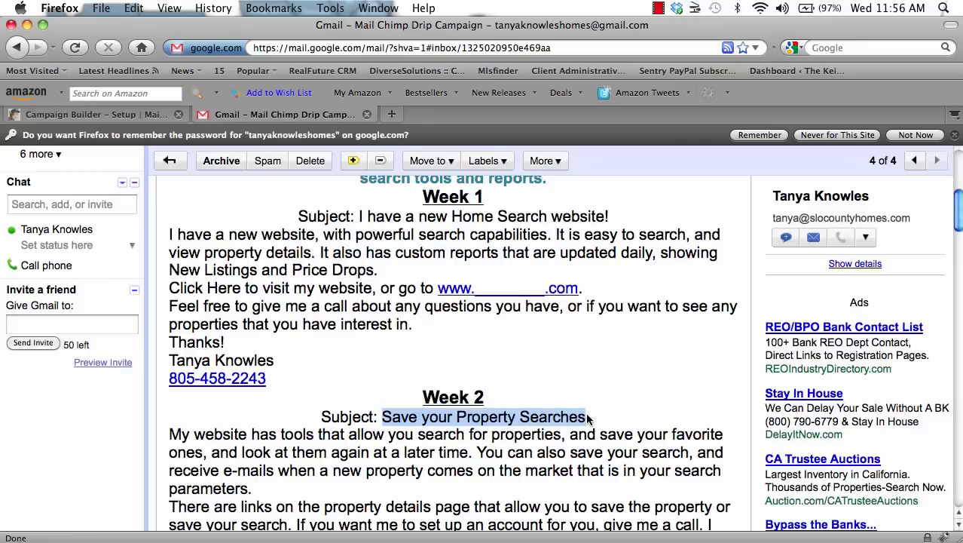
left_click(99, 110)
left_click_drag(158, 358, 10, 336)
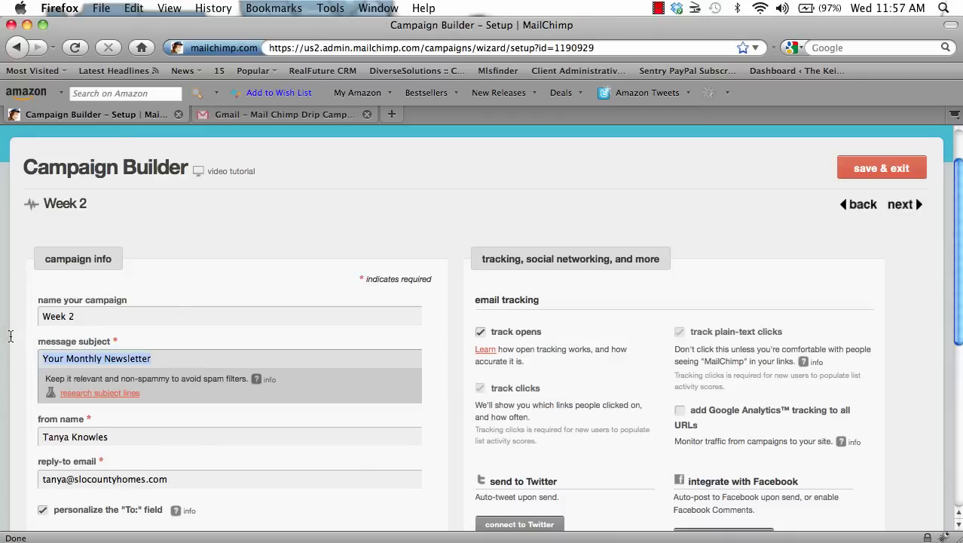
key("super+v")
left_click(249, 349)
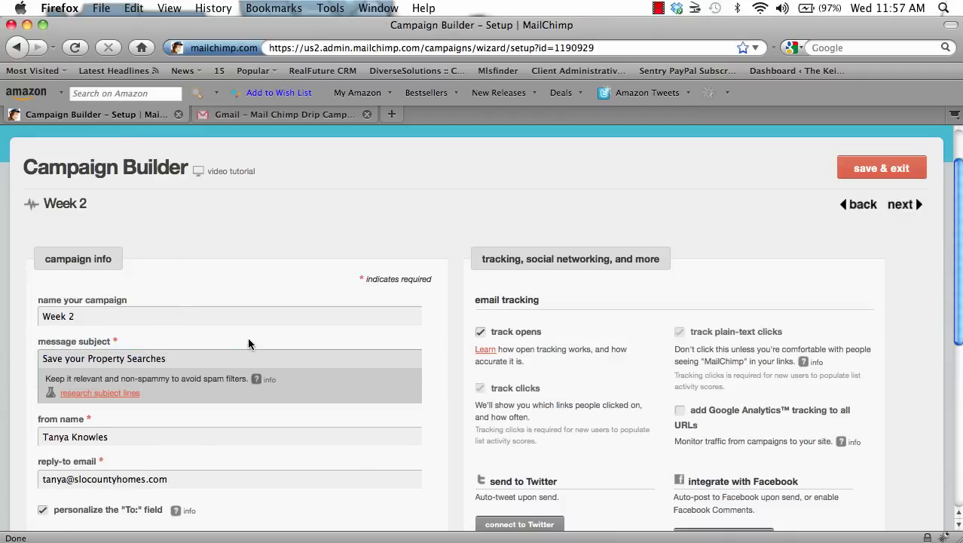
Turn off "To:" field personalization for the Week 2 campaign and continue to its email creation step.
scroll(270, 281, "down", 5)
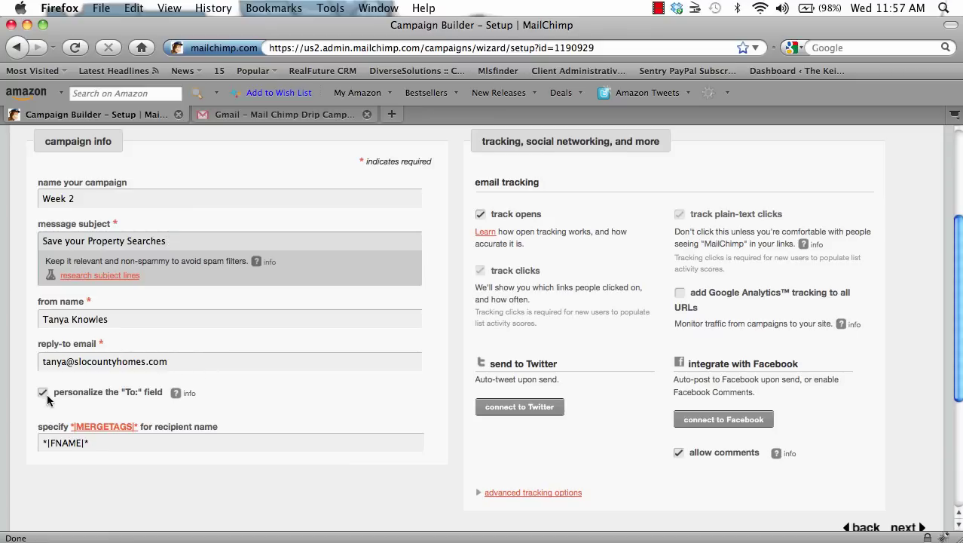
left_click(66, 391)
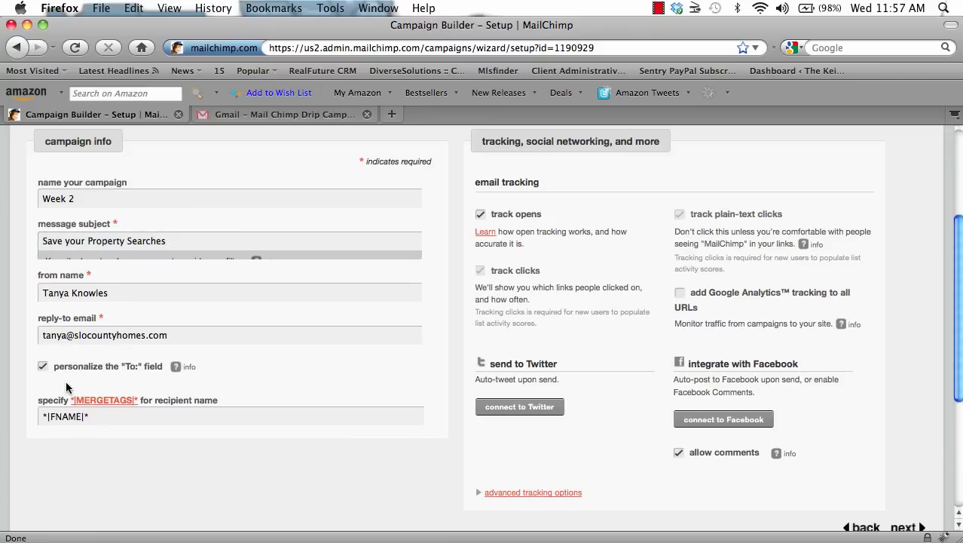
left_click(42, 357)
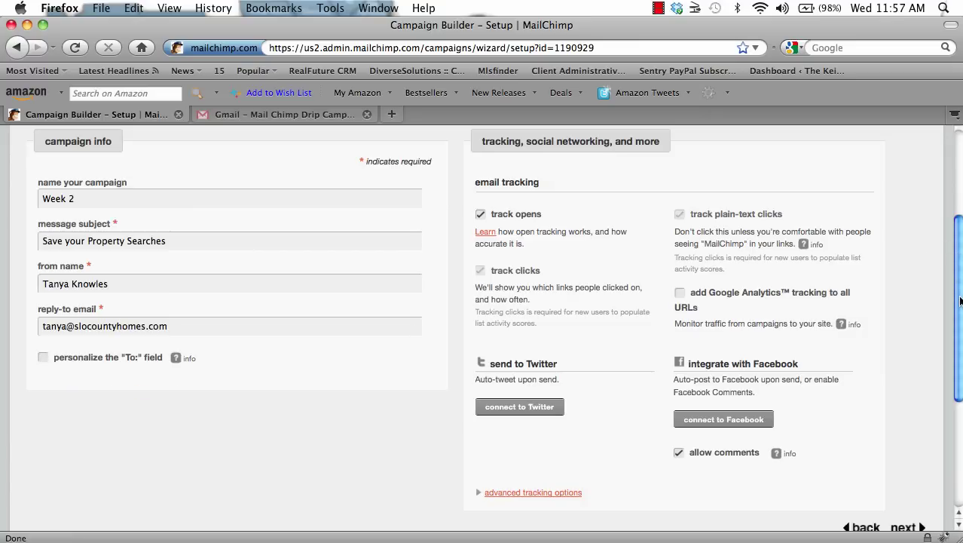
scroll(959, 301, "down", 3)
left_click(910, 420)
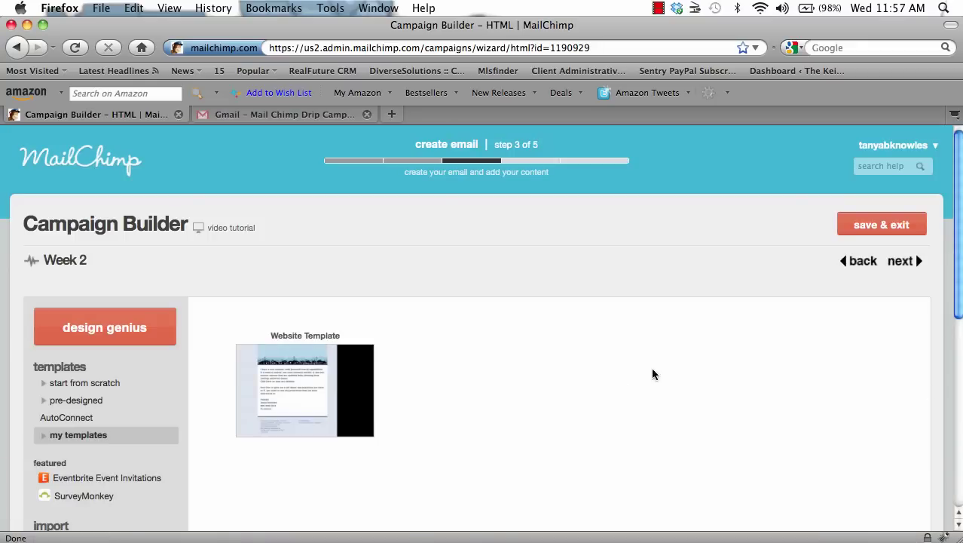
Choose the saved Website Template for the Week 2 email and open its main body text for editing.
mouse_move(341, 387)
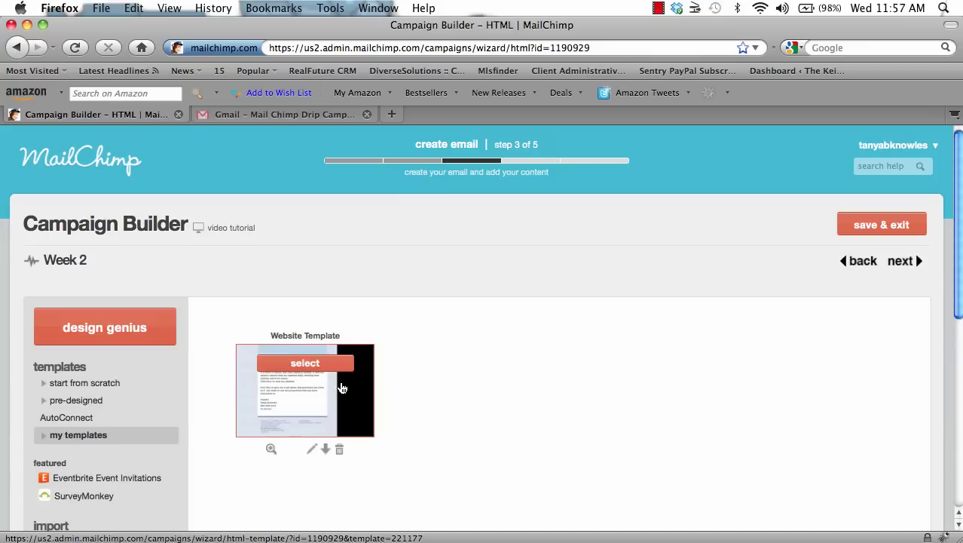
left_click(301, 365)
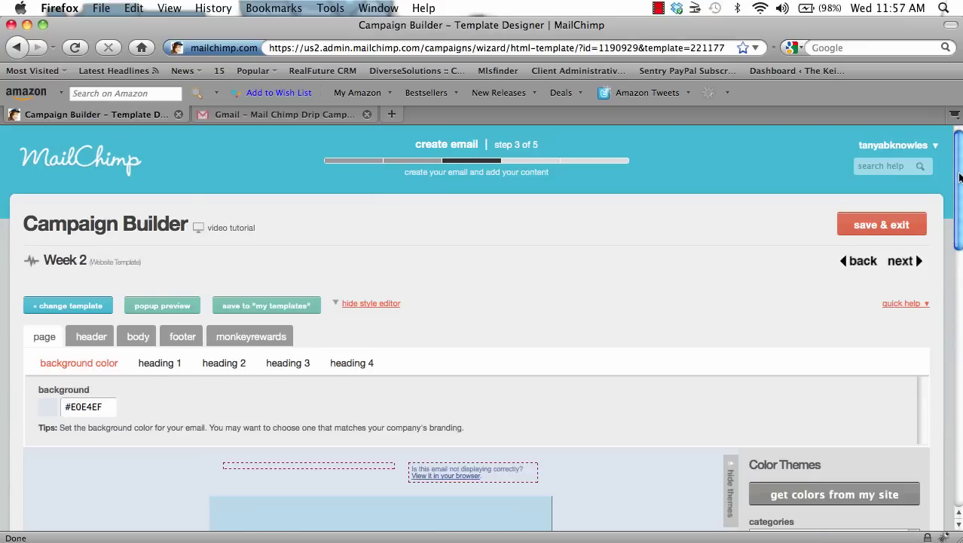
left_click_drag(960, 189, 959, 283)
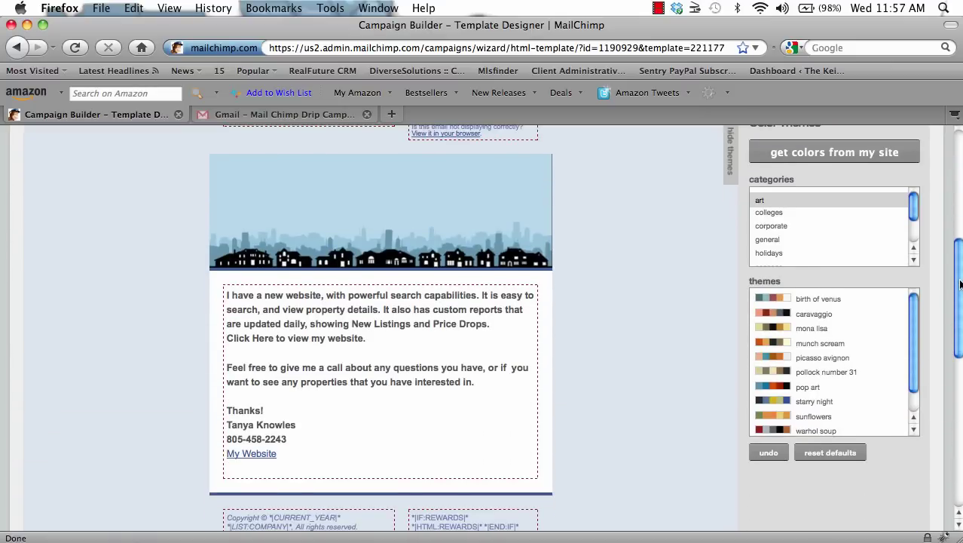
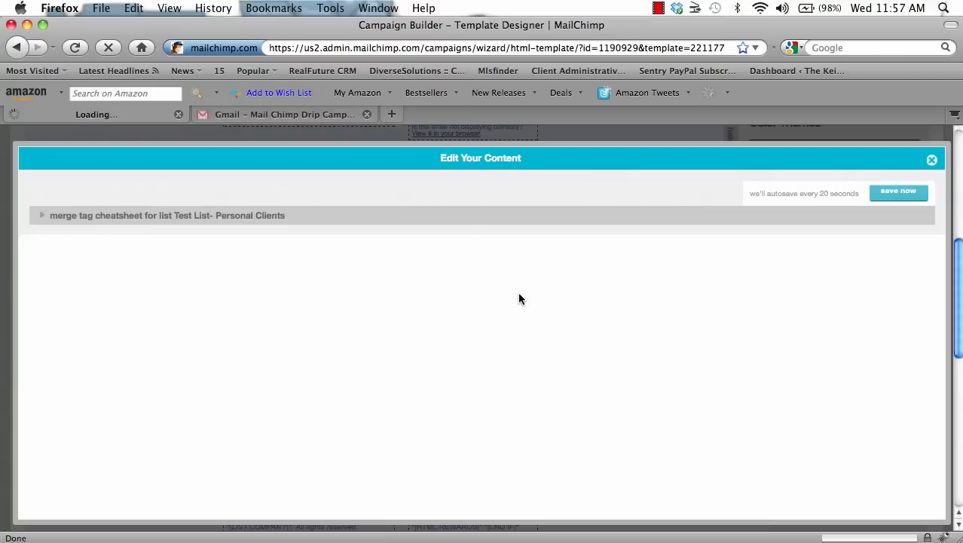
Copy the Week 2 message body from the Gmail message and replace all of the template's body text with it.
left_click(322, 117)
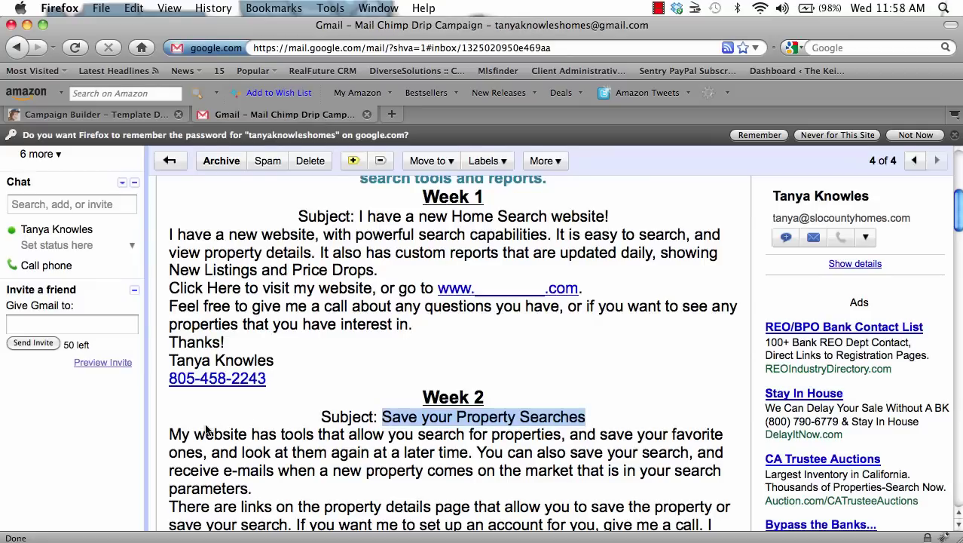
left_click_drag(169, 437, 273, 428)
key("super+c")
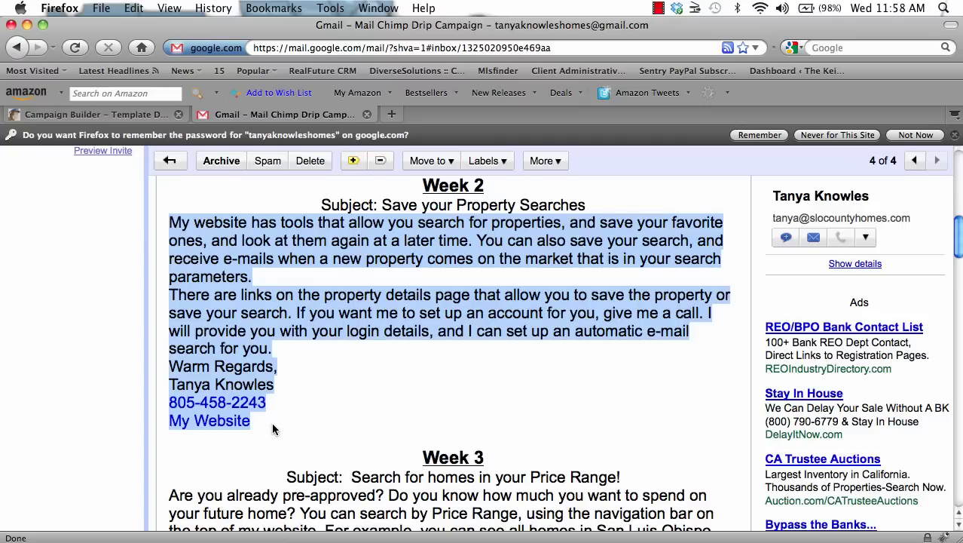
left_click(164, 117)
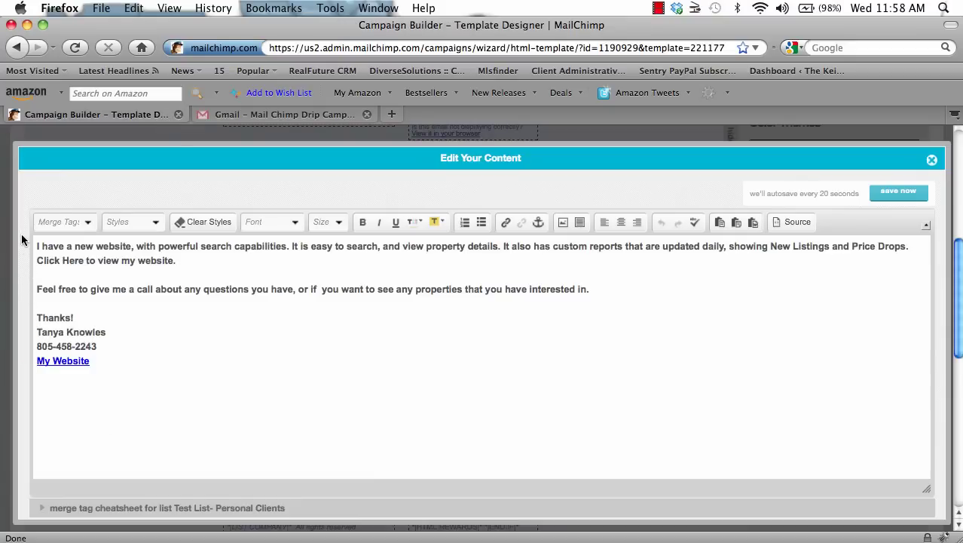
key("super+a")
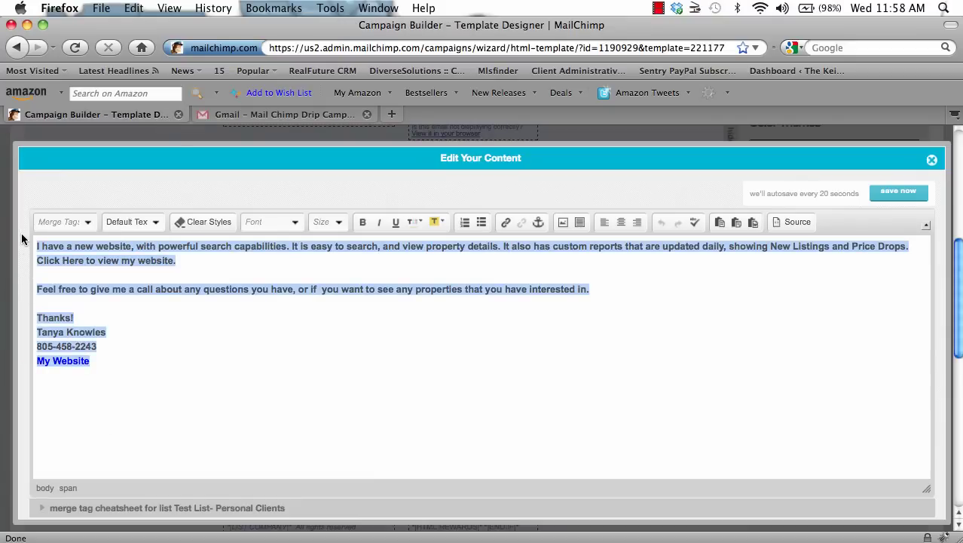
key("BackSpace")
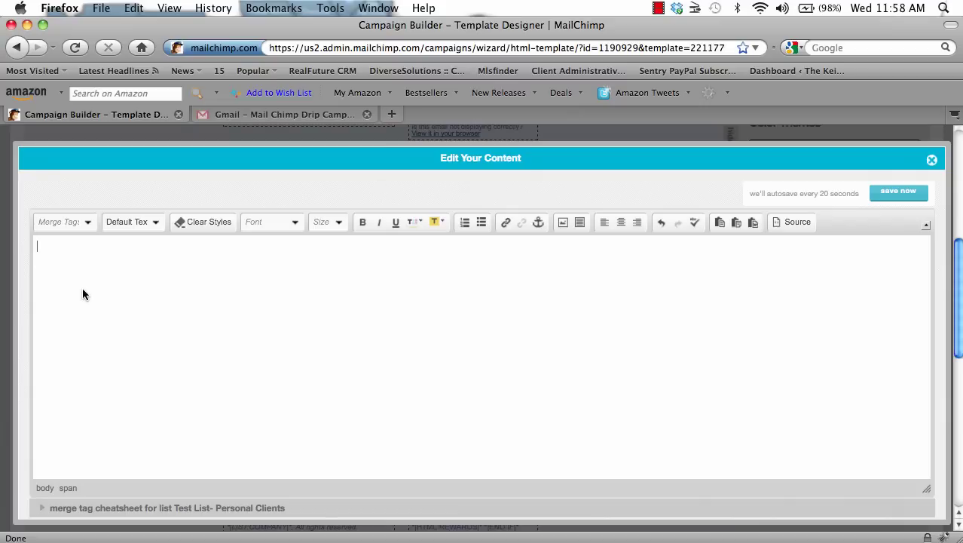
key("super+v")
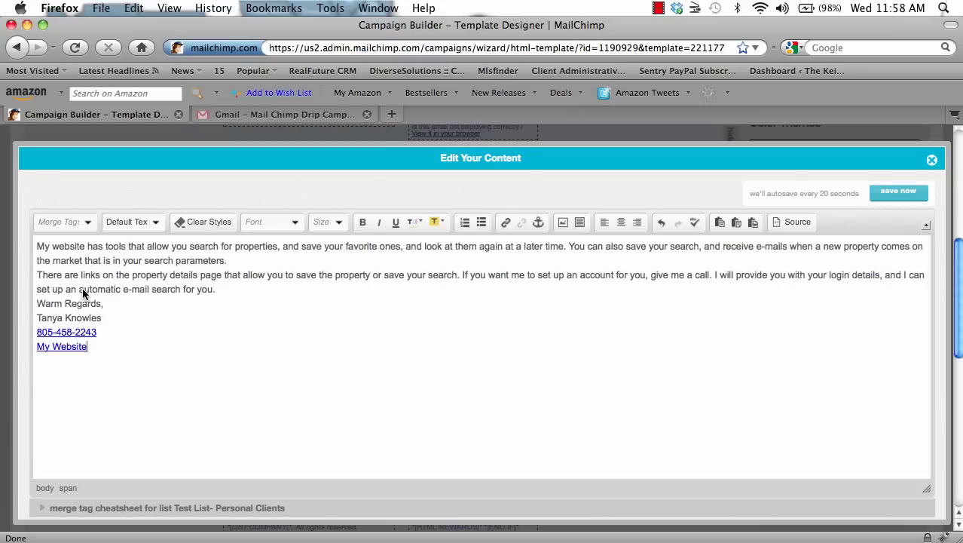
Format the entire body text as Arial at size 18 and save the content.
key("super+a")
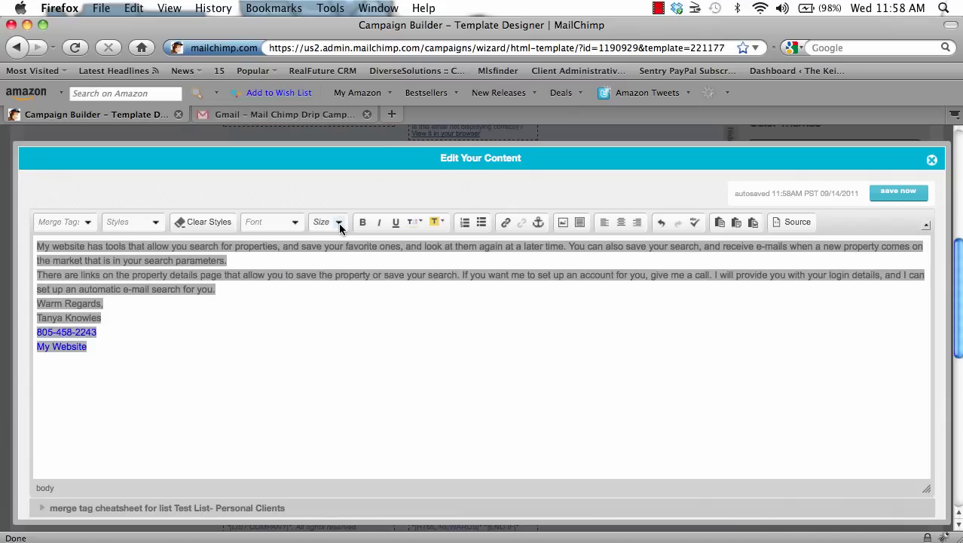
left_click(339, 223)
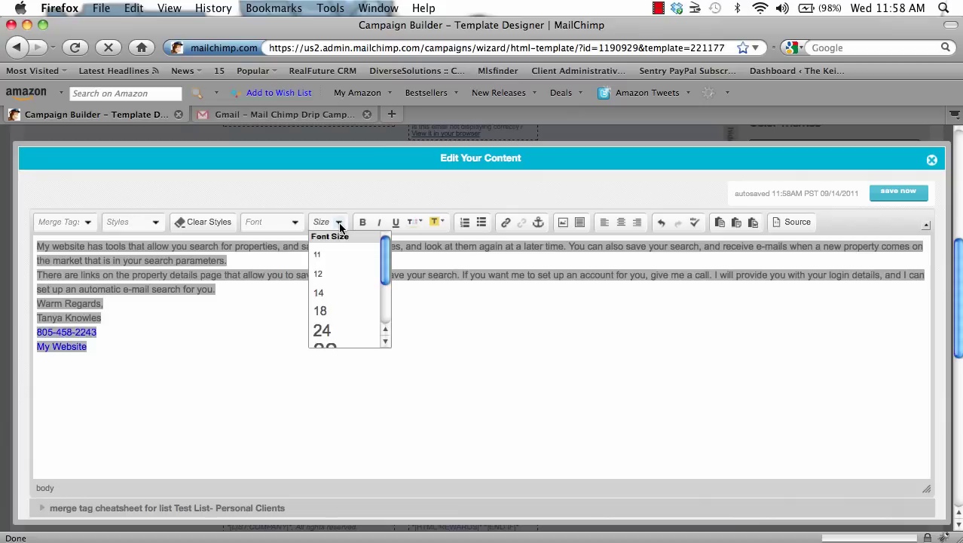
left_click(331, 311)
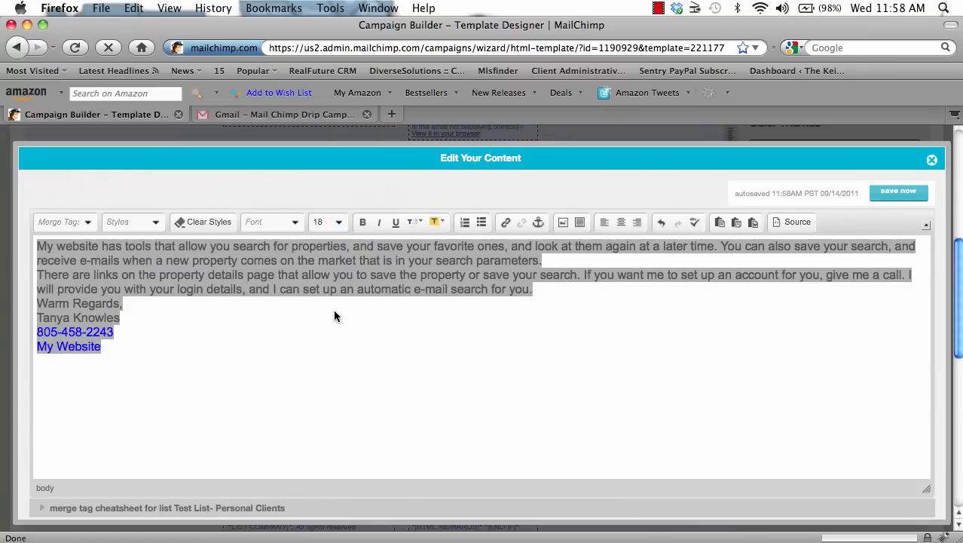
left_click(295, 226)
left_click(286, 256)
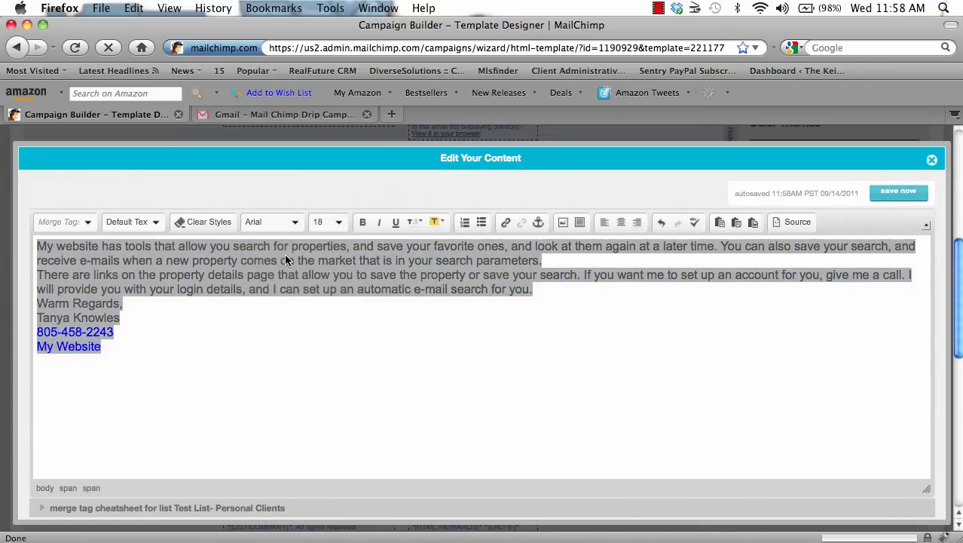
left_click(389, 310)
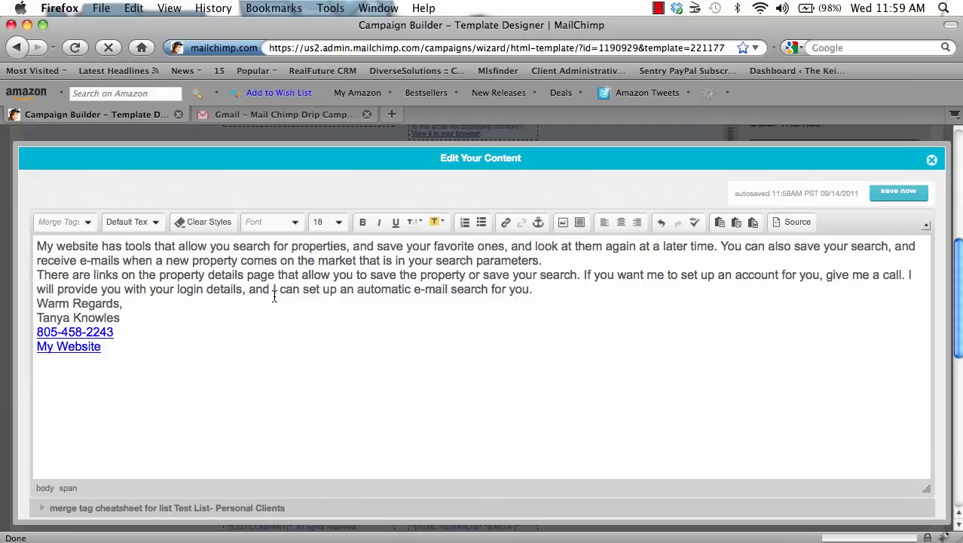
left_click(897, 194)
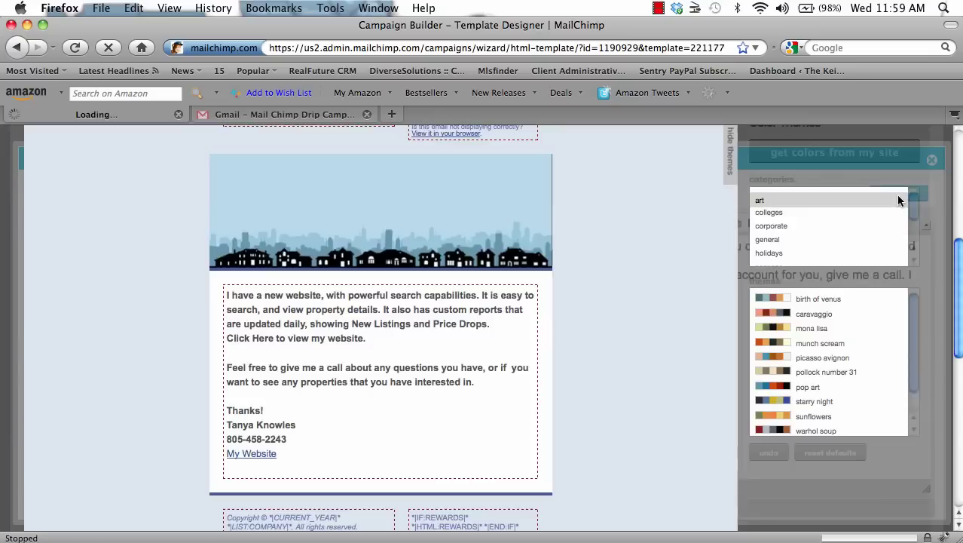
Reopen the body text, insert a blank line after each of the two paragraphs, and save the content.
mouse_move(531, 291)
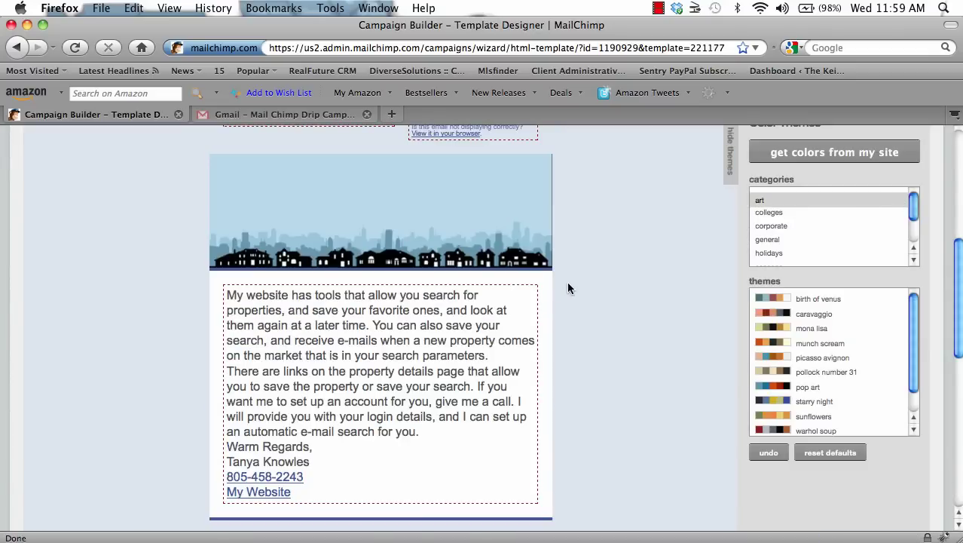
left_click(486, 377)
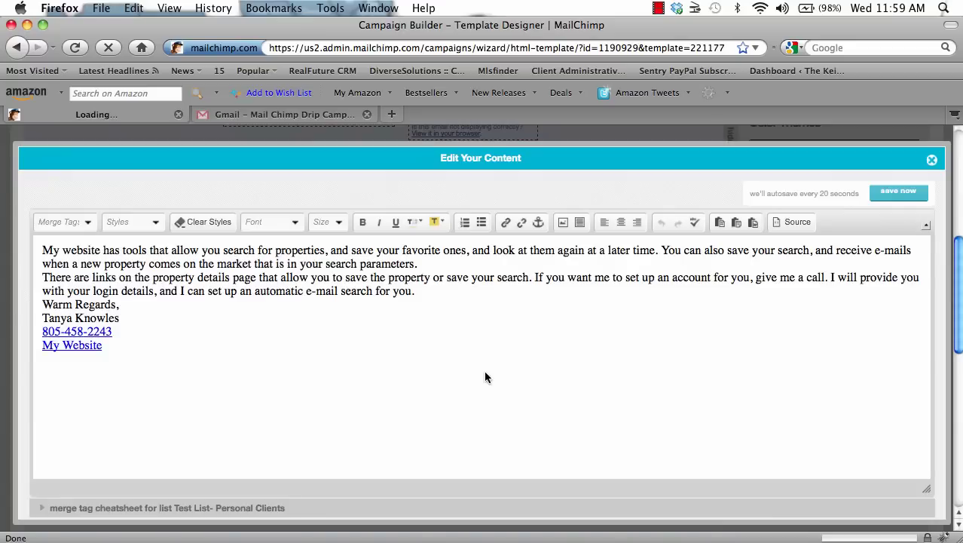
left_click(38, 247)
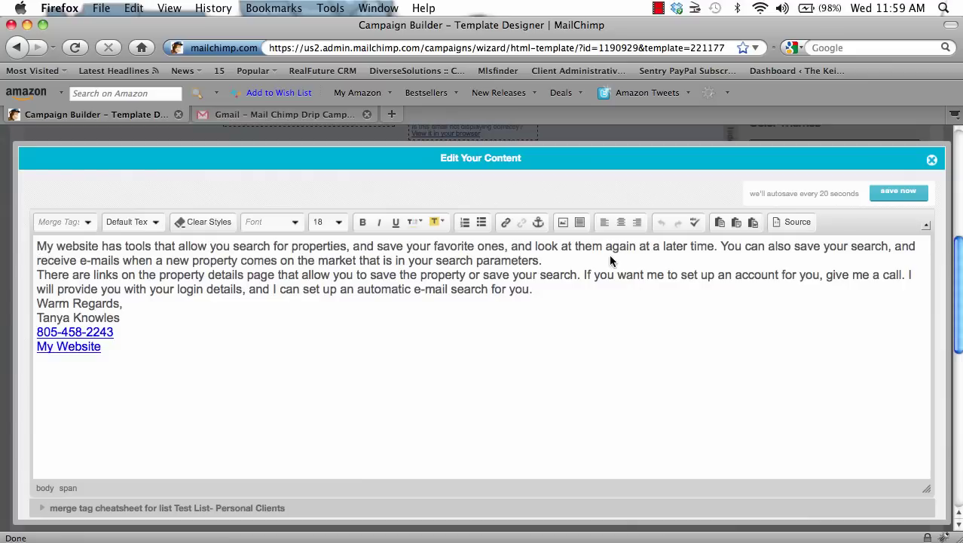
key("Return")
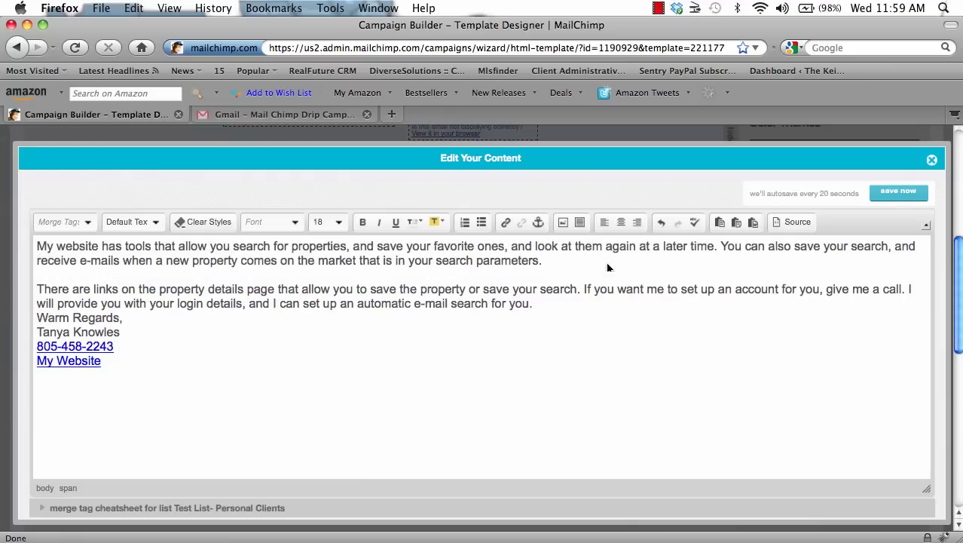
left_click(613, 307)
key("Return")
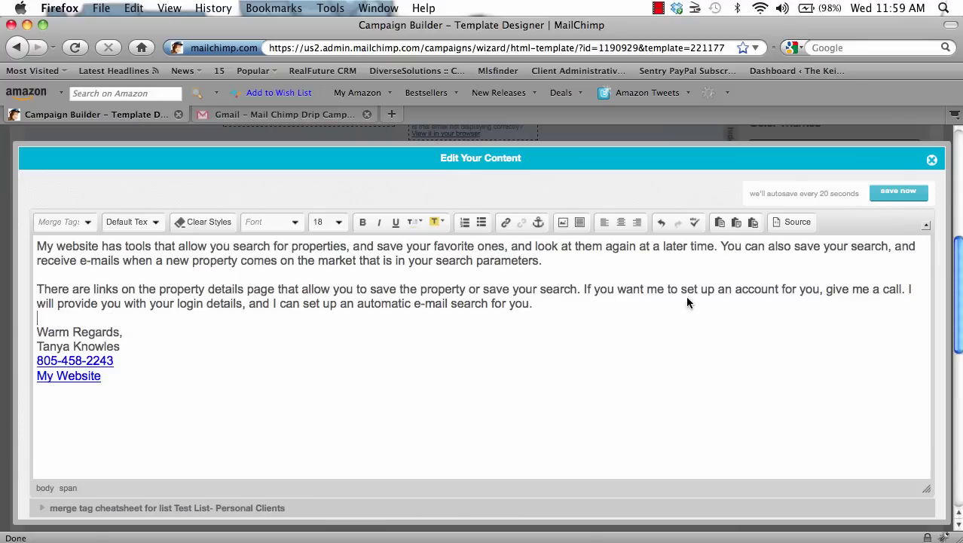
left_click(880, 194)
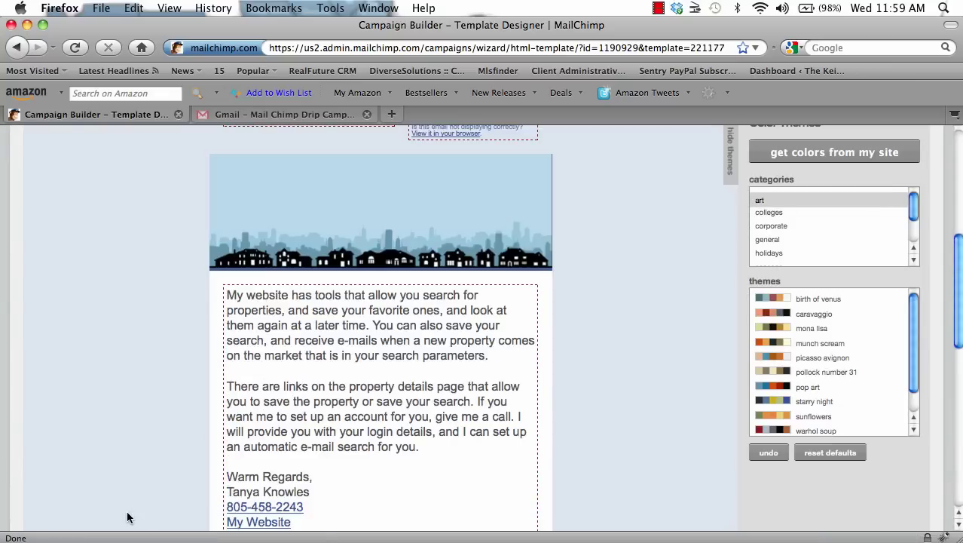
Preview the Week 2 email in a popup, check its body text and signature links, and close the preview.
left_click_drag(960, 241, 959, 340)
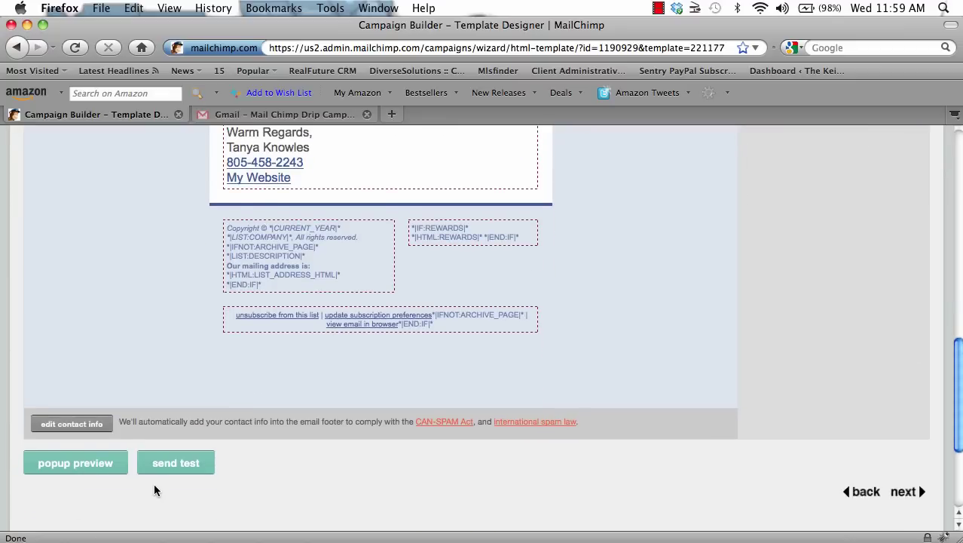
left_click(103, 470)
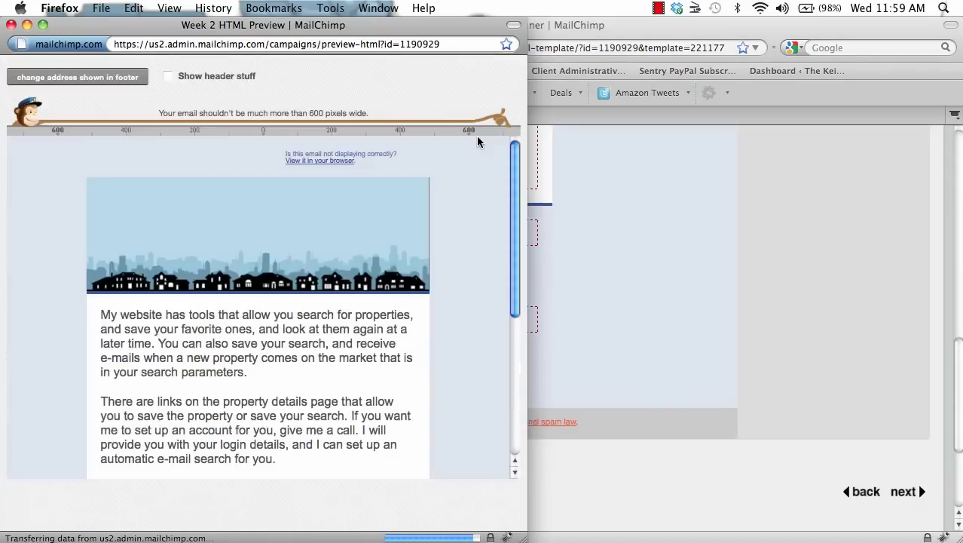
left_click_drag(514, 182, 513, 265)
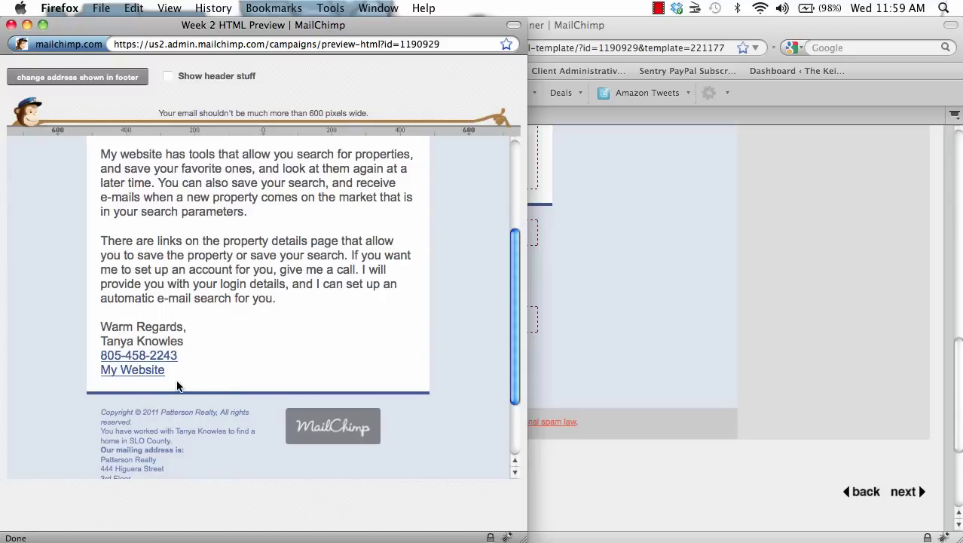
left_click(12, 27)
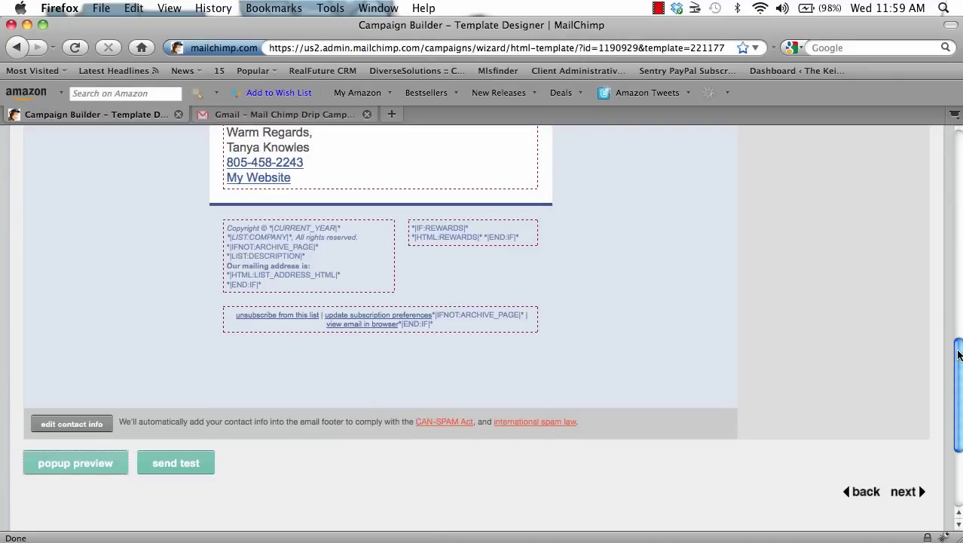
Reopen the body text to examine the "My Website" link in the signature, and save the content.
left_click_drag(957, 355, 956, 249)
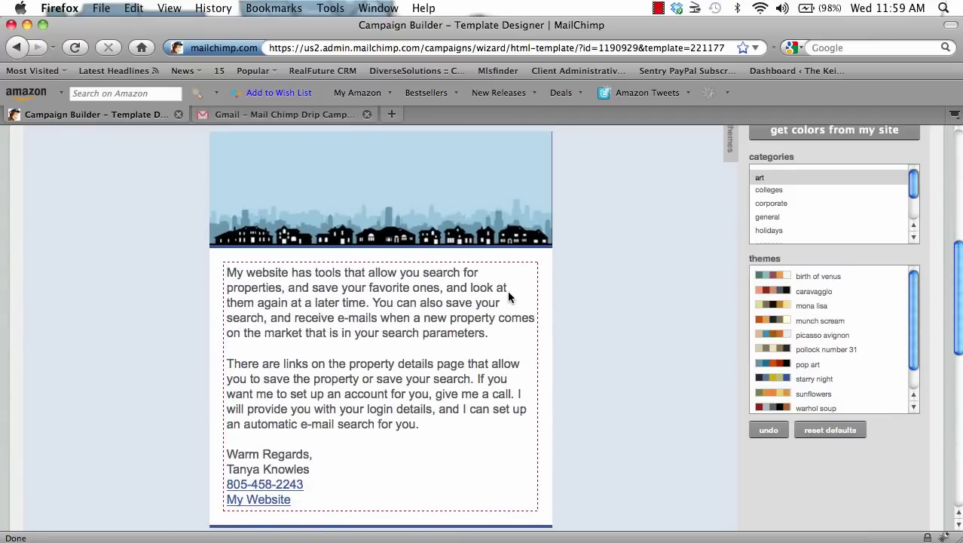
mouse_move(473, 329)
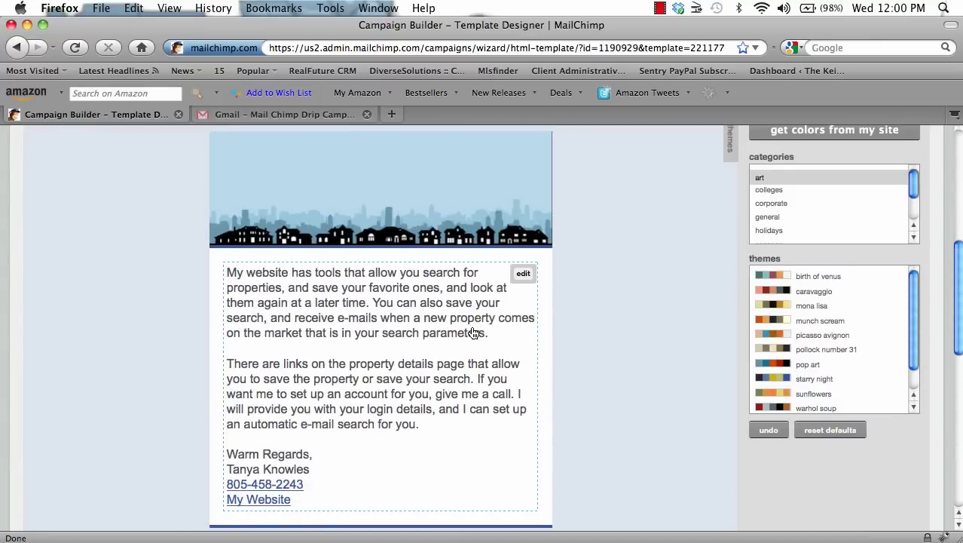
left_click(522, 275)
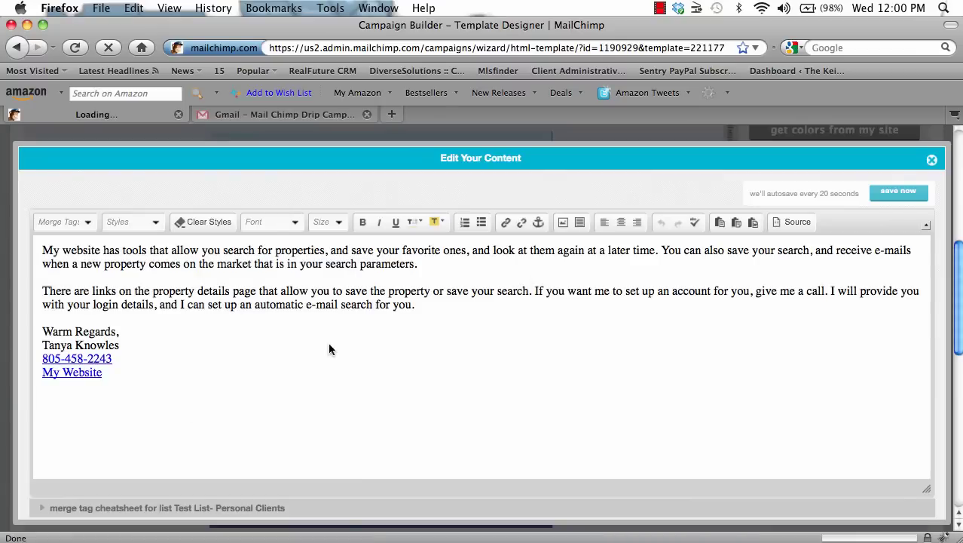
left_click(174, 364)
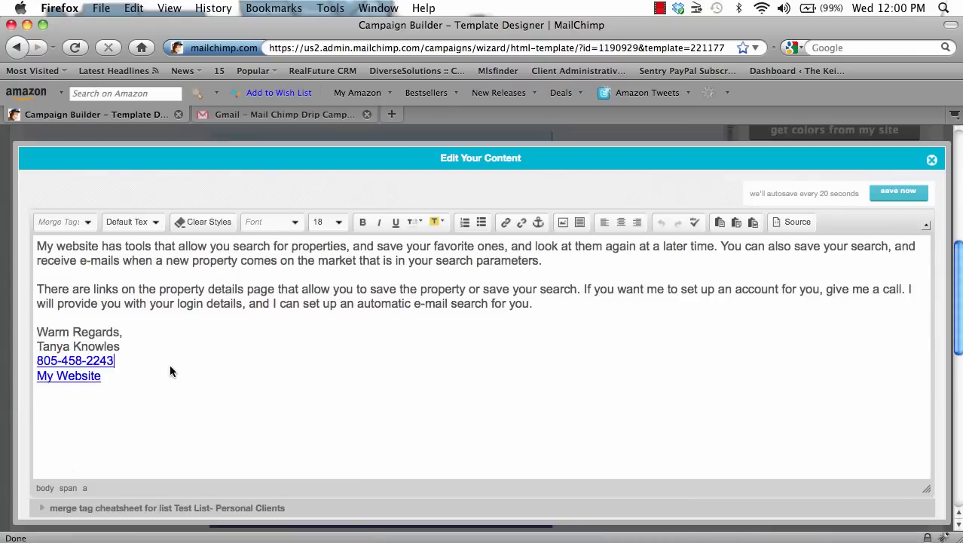
left_click_drag(113, 377, 36, 379)
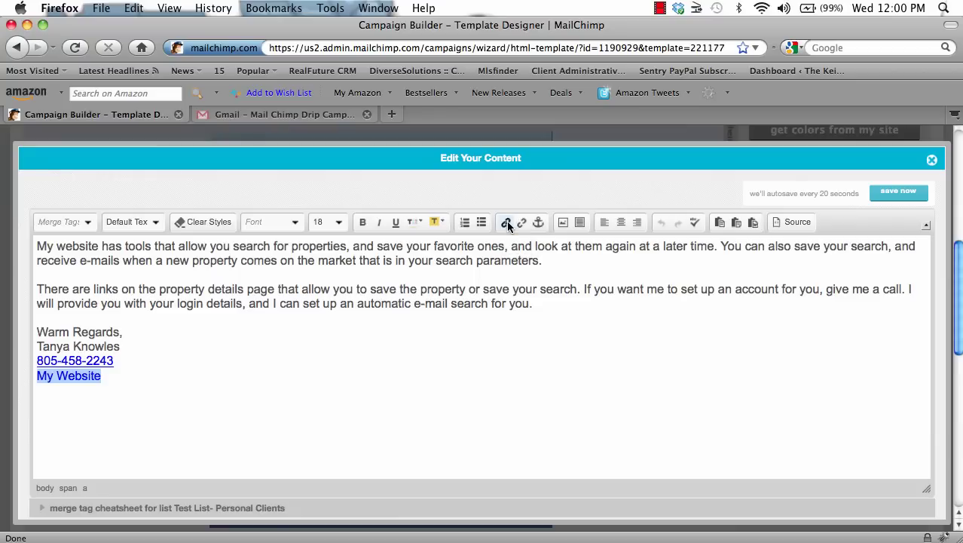
left_click(528, 260)
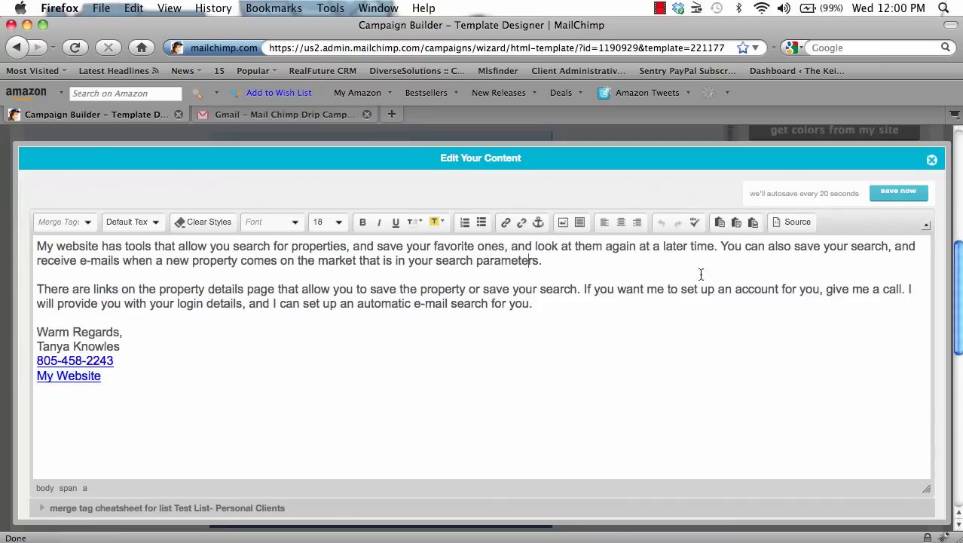
left_click(921, 197)
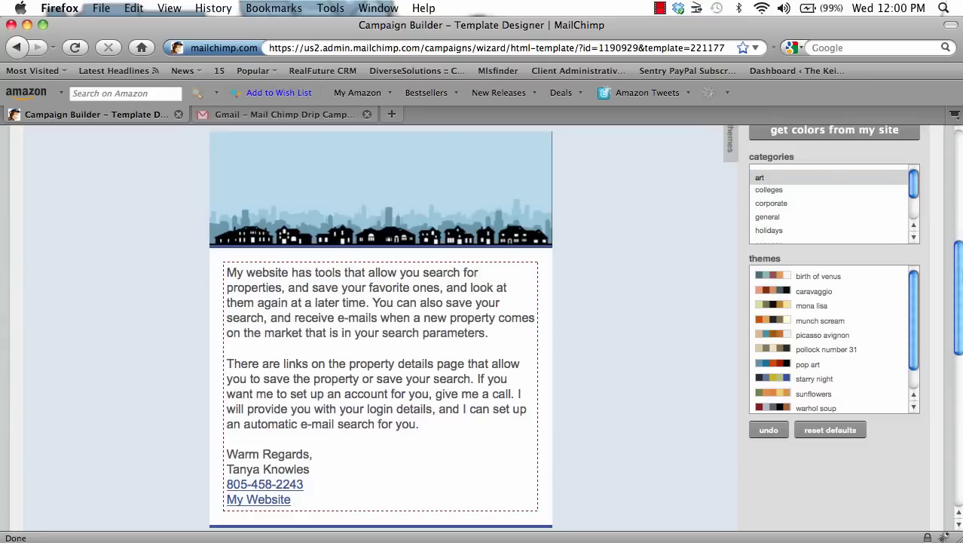
Accept the Week 2 email design, copy the plain-text version from the HTML content, and continue to the confirmation page.
scroll(959, 306, "down", 6)
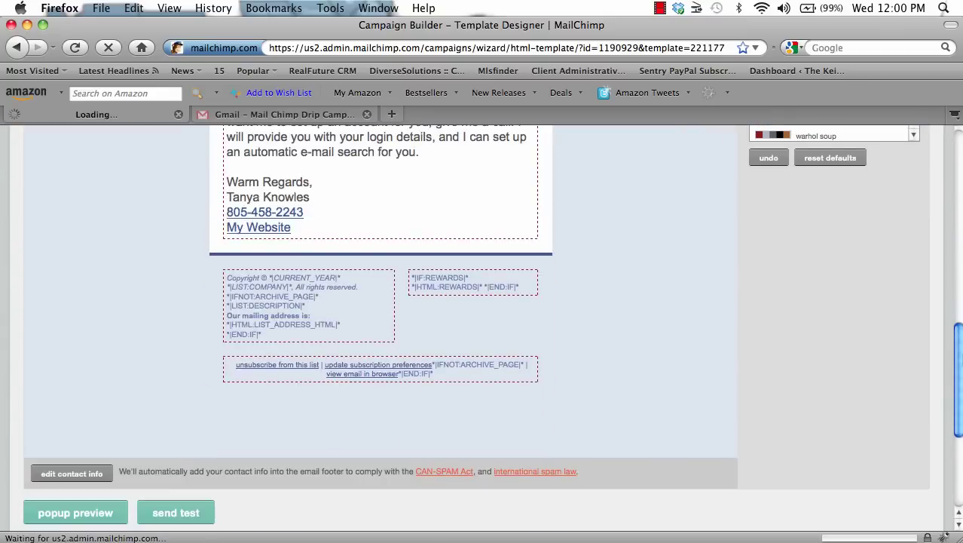
scroll(957, 339, "down", 3)
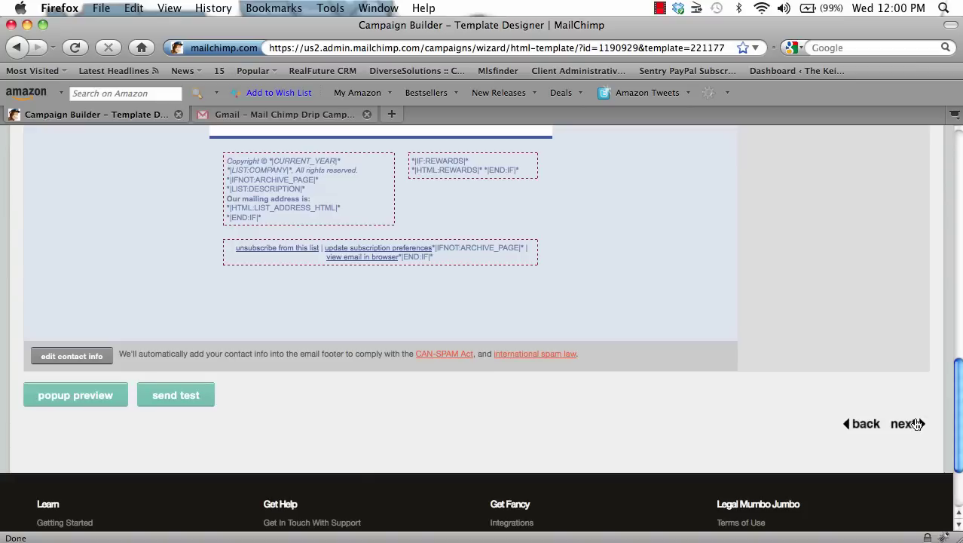
left_click(915, 424)
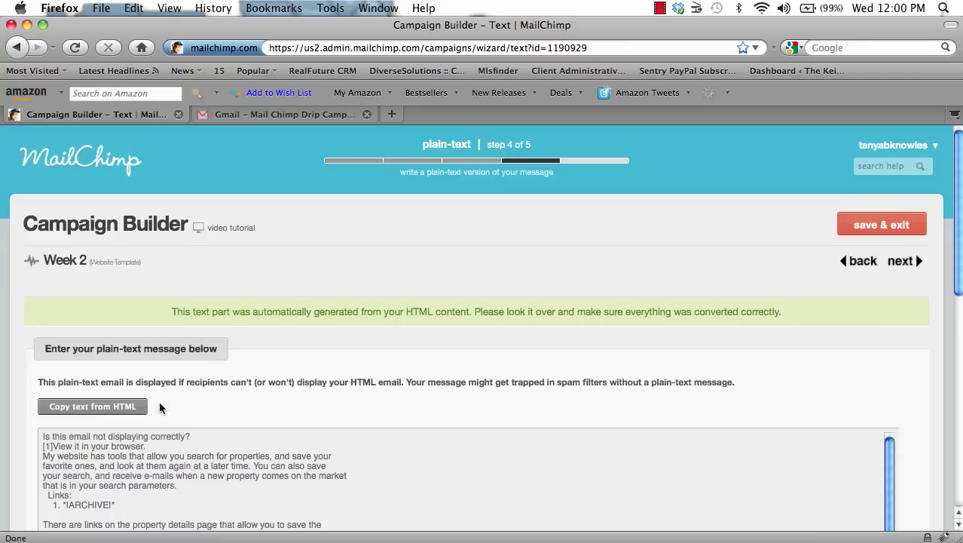
left_click(116, 407)
left_click(902, 262)
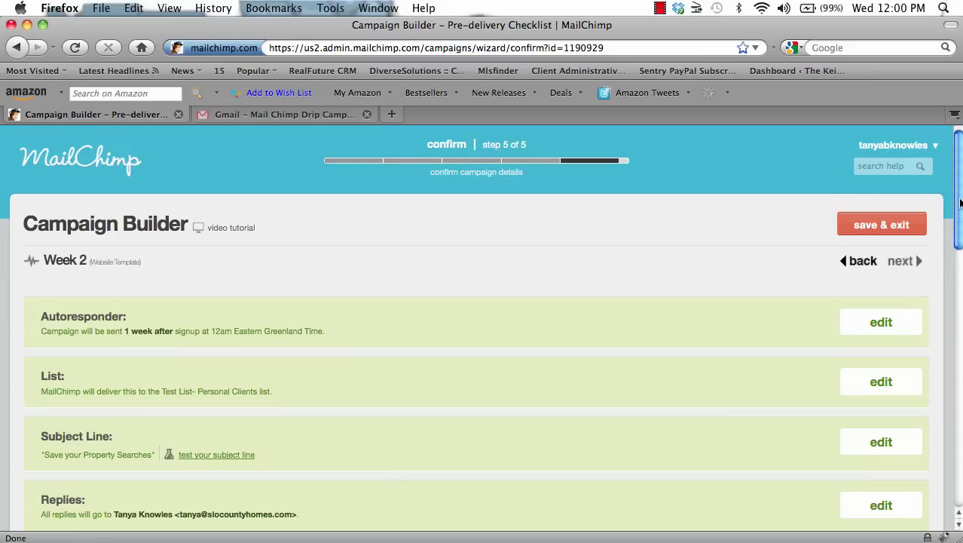
Review the Week 2 pre-delivery checklist, start and confirm the autoresponder, and go to the autoresponders dashboard.
left_click_drag(959, 202, 959, 212)
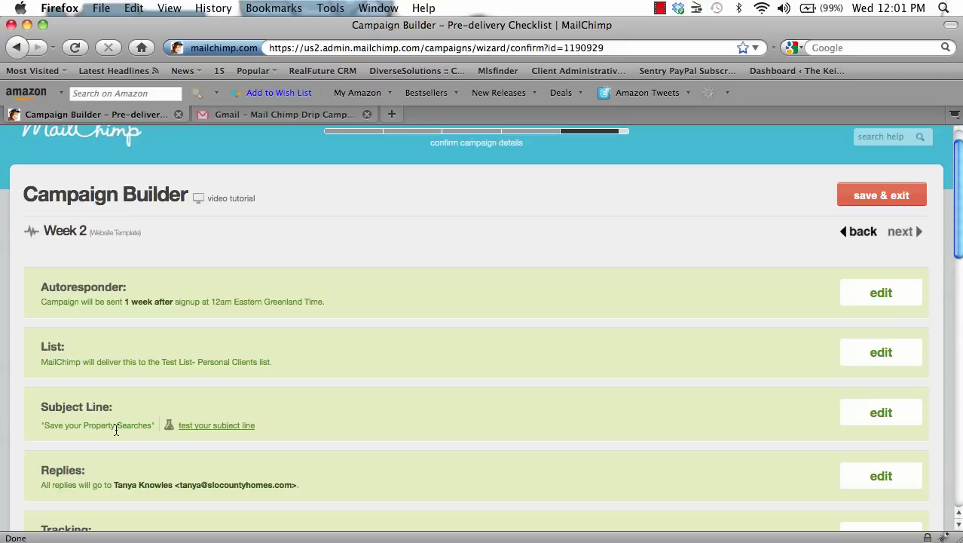
scroll(961, 207, "down", 6)
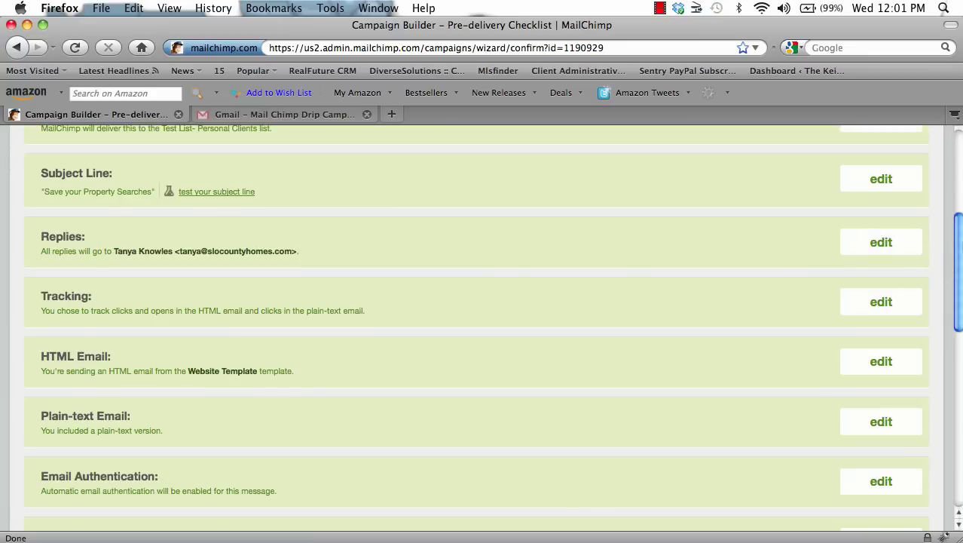
scroll(917, 387, "down", 10)
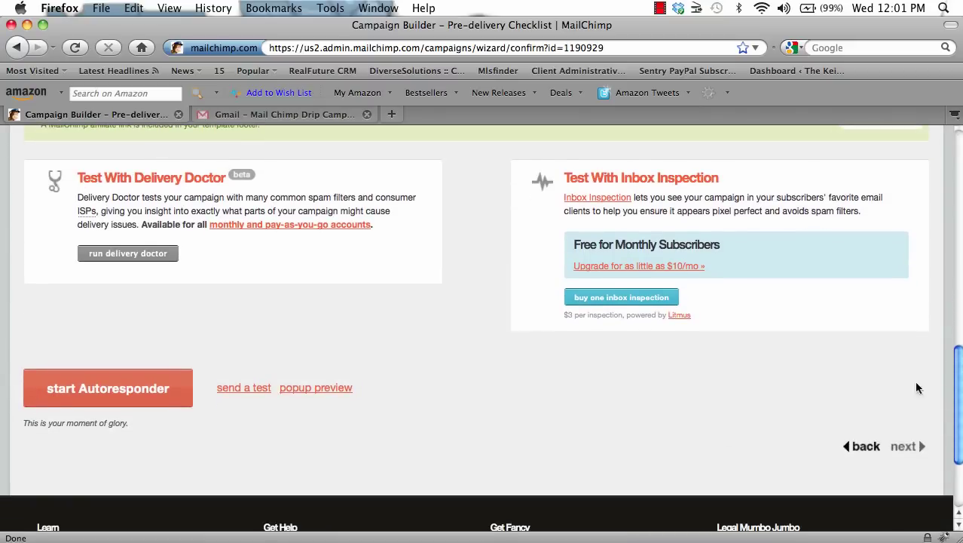
left_click(103, 385)
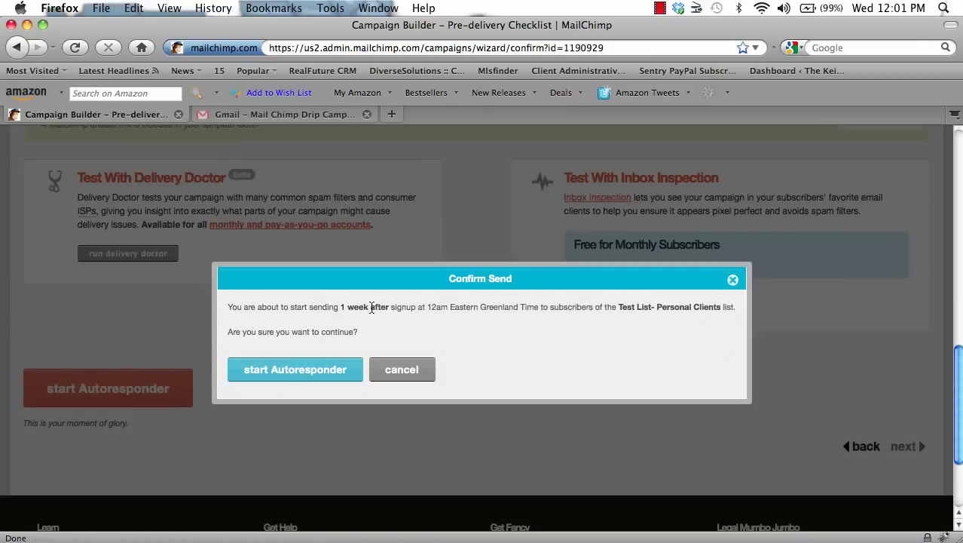
left_click(306, 374)
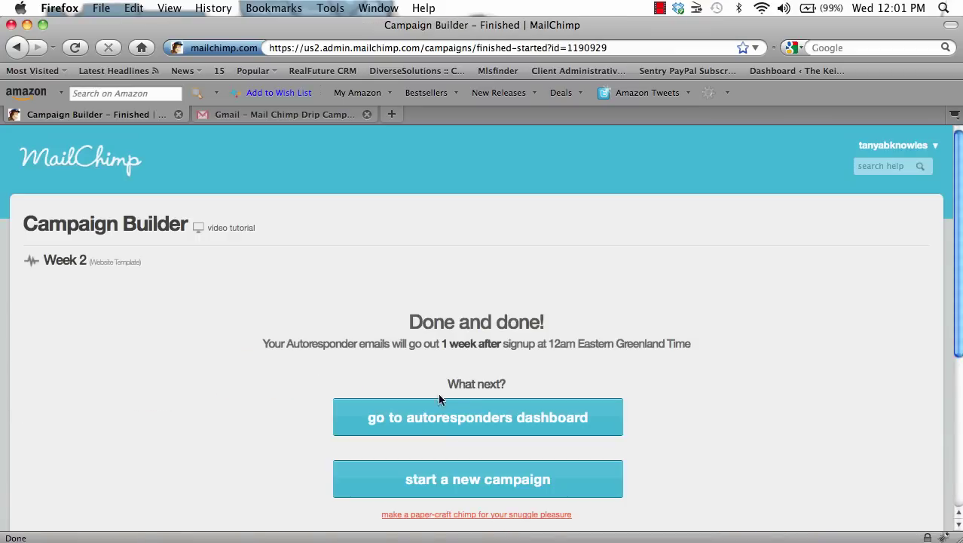
left_click(444, 424)
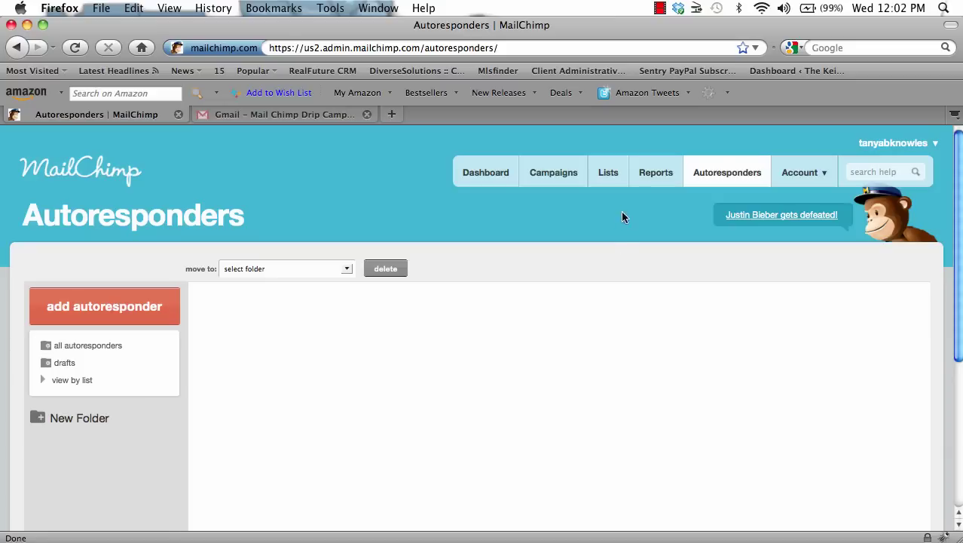
Open the form for adding people to the Test List- Personal Clients list and mark the recipient's permission as given.
left_click(611, 172)
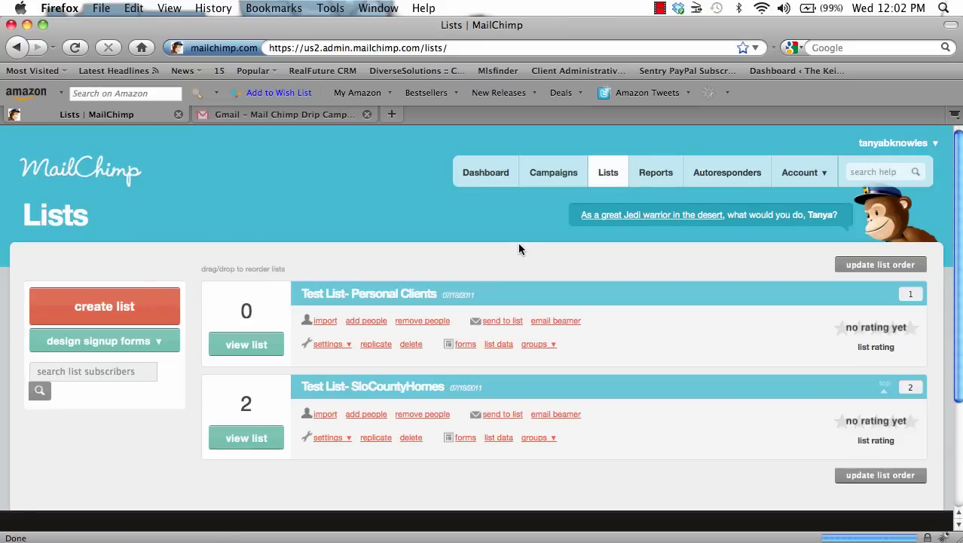
left_click(367, 322)
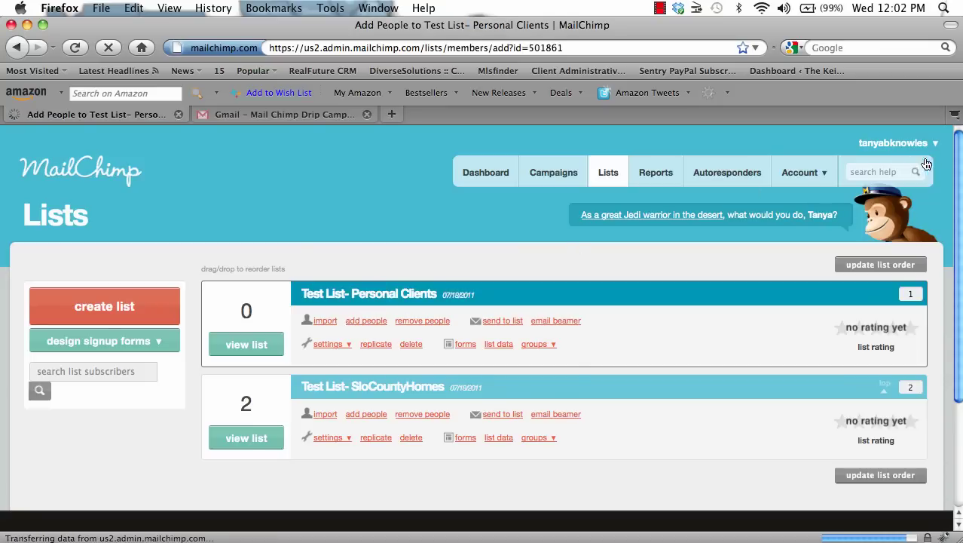
scroll(552, 315, "down", 8)
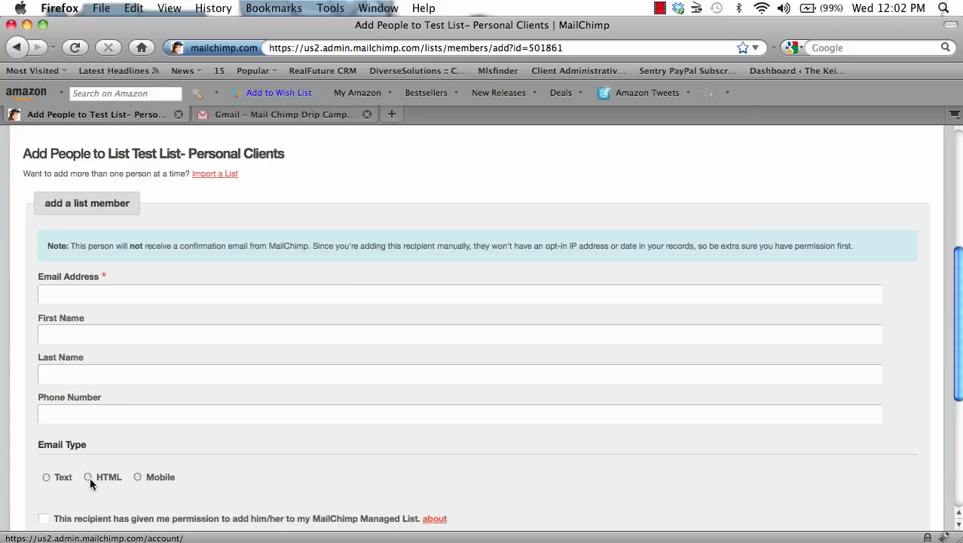
left_click(43, 519)
scroll(42, 516, "down", 3)
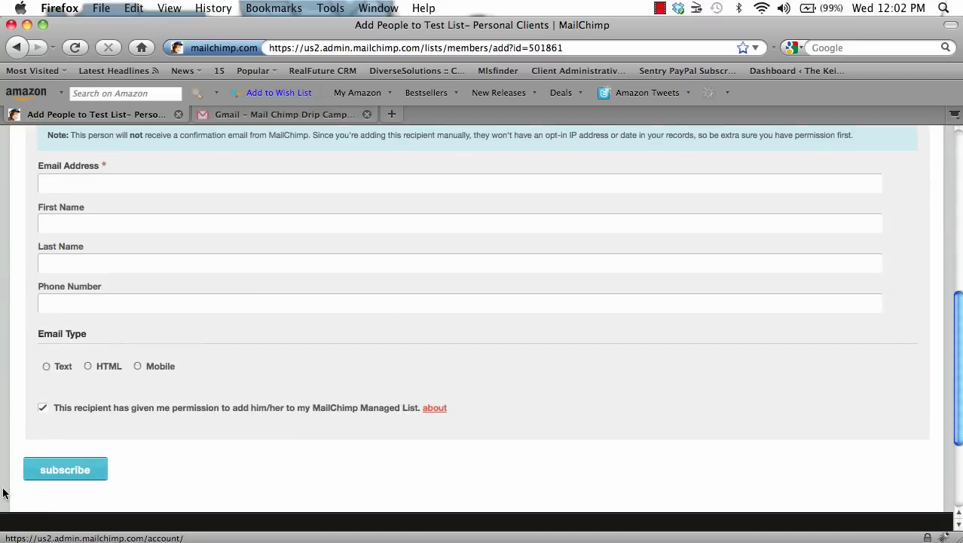
left_click(69, 469)
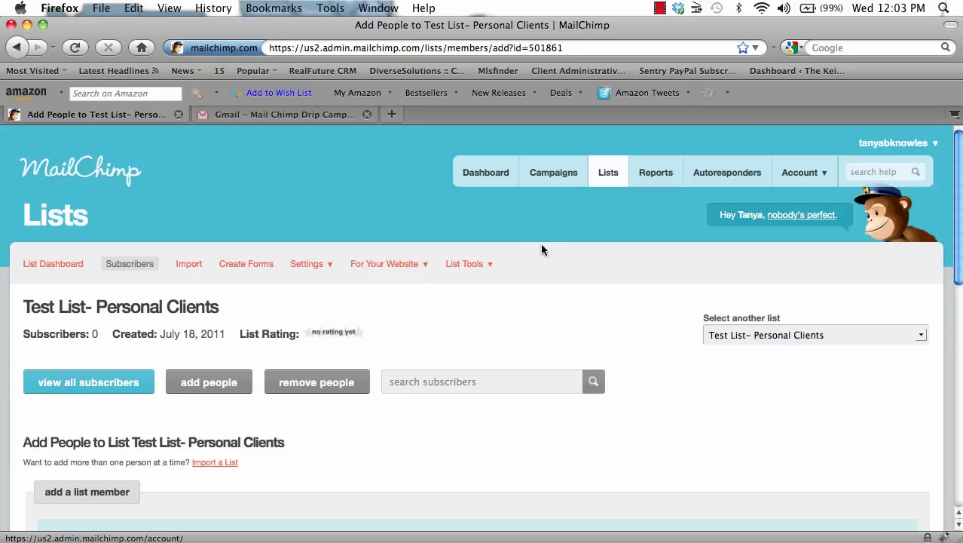
Display all autoresponders, check who will get the Week 2 email next, and close the recipient popup.
left_click(716, 173)
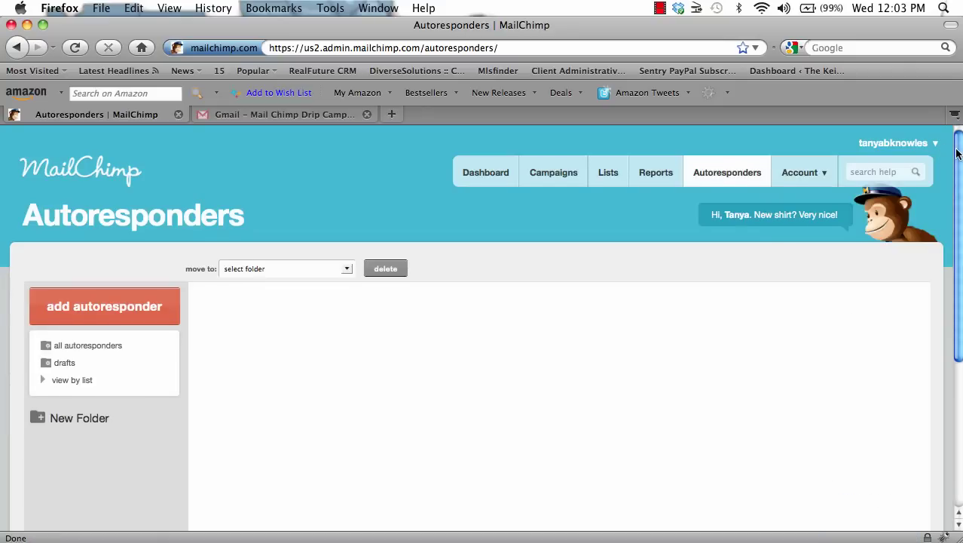
left_click_drag(957, 156, 957, 183)
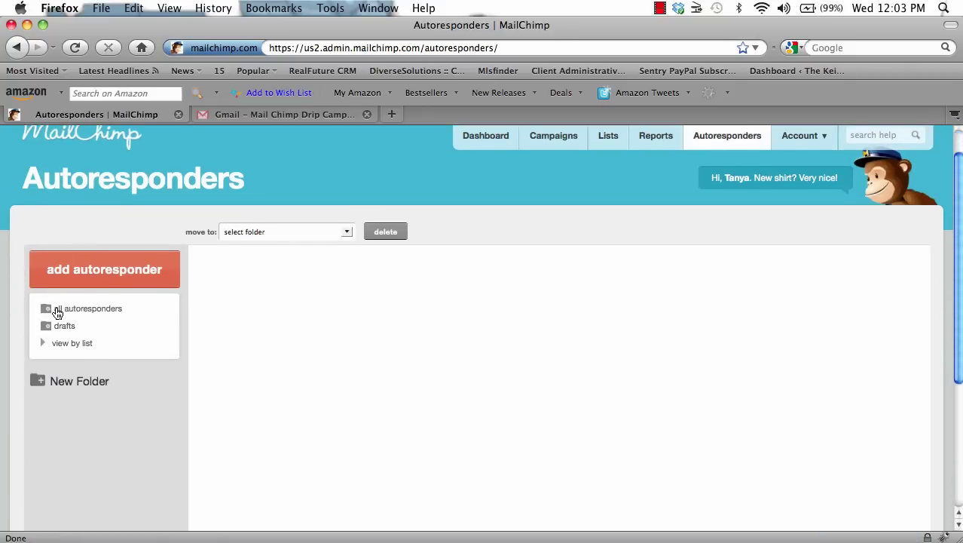
left_click(57, 310)
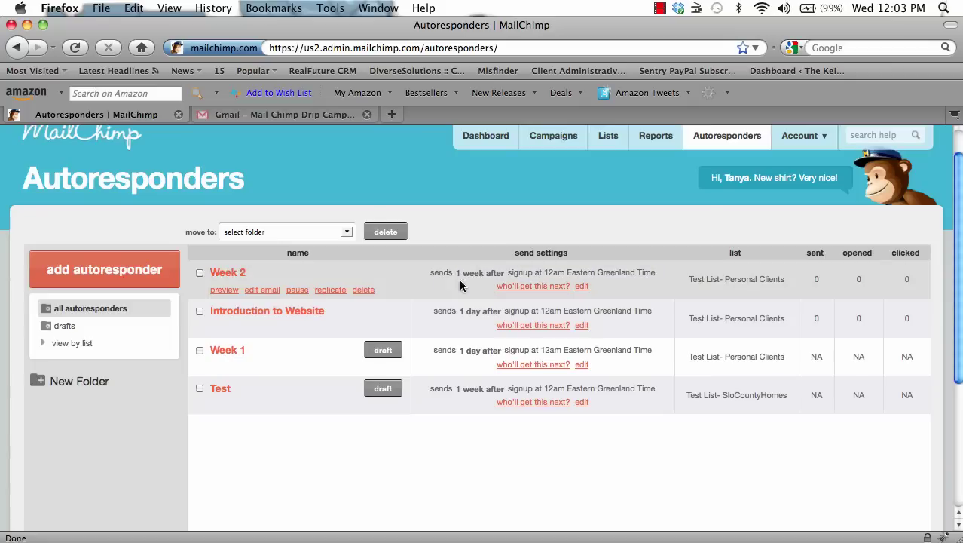
left_click(506, 287)
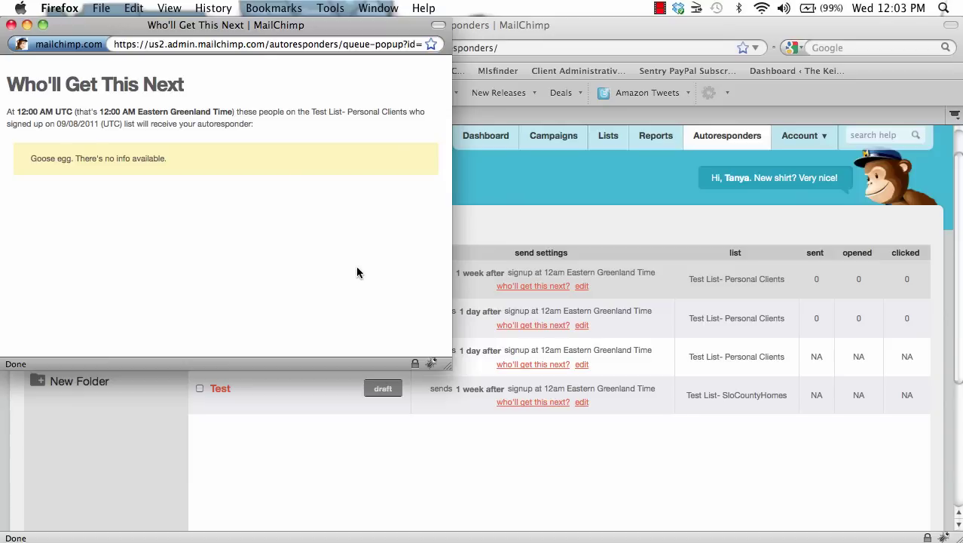
left_click(11, 25)
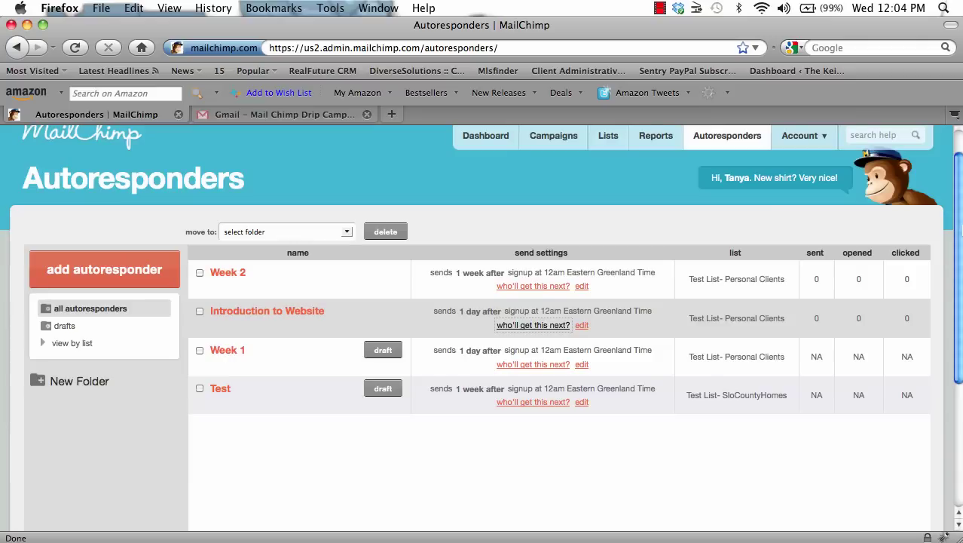
scroll(481, 317, "up", 1)
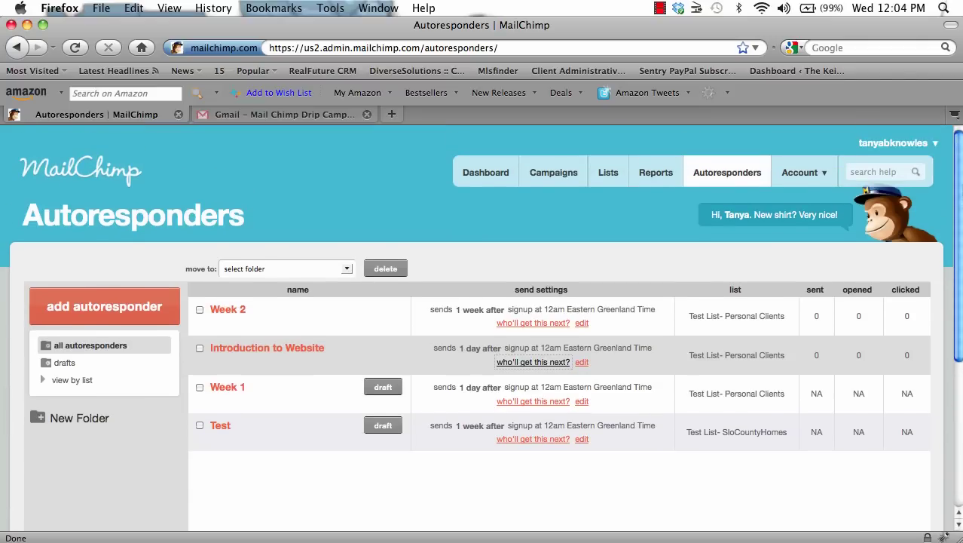